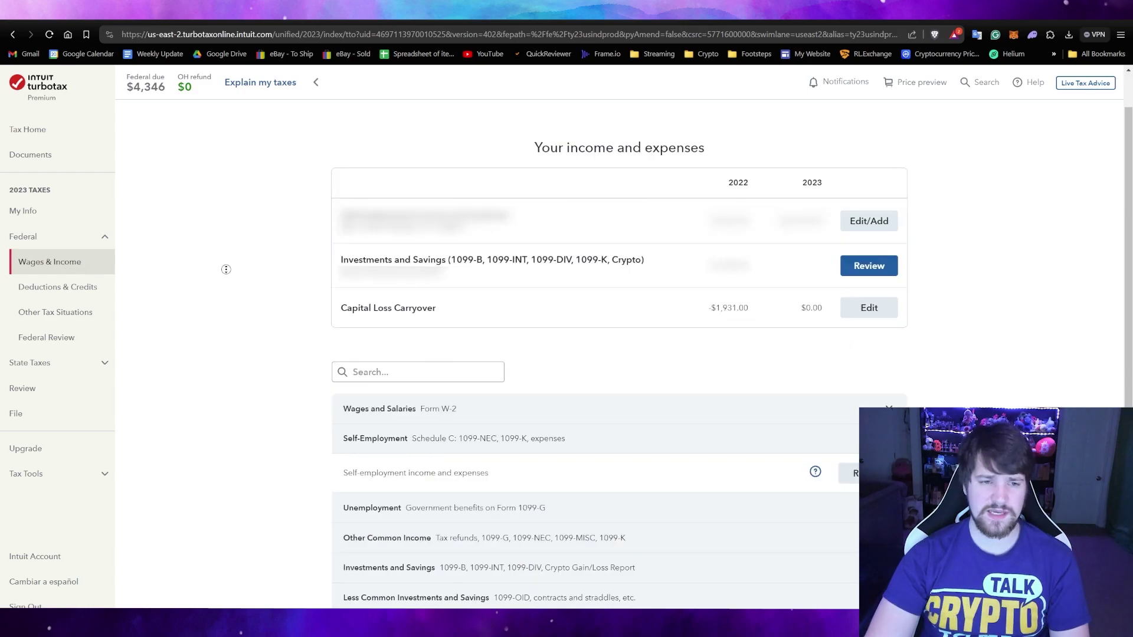
Step: Start the Other reportable income entry within Miscellaneous Income, 1099-A, 1099-C under Less Common Income
{"action": "scroll", "coordinate": [226, 315], "scroll_direction": "down", "scroll_amount": 3}
{"action": "scroll", "coordinate": [226, 315], "scroll_direction": "down", "scroll_amount": 2}
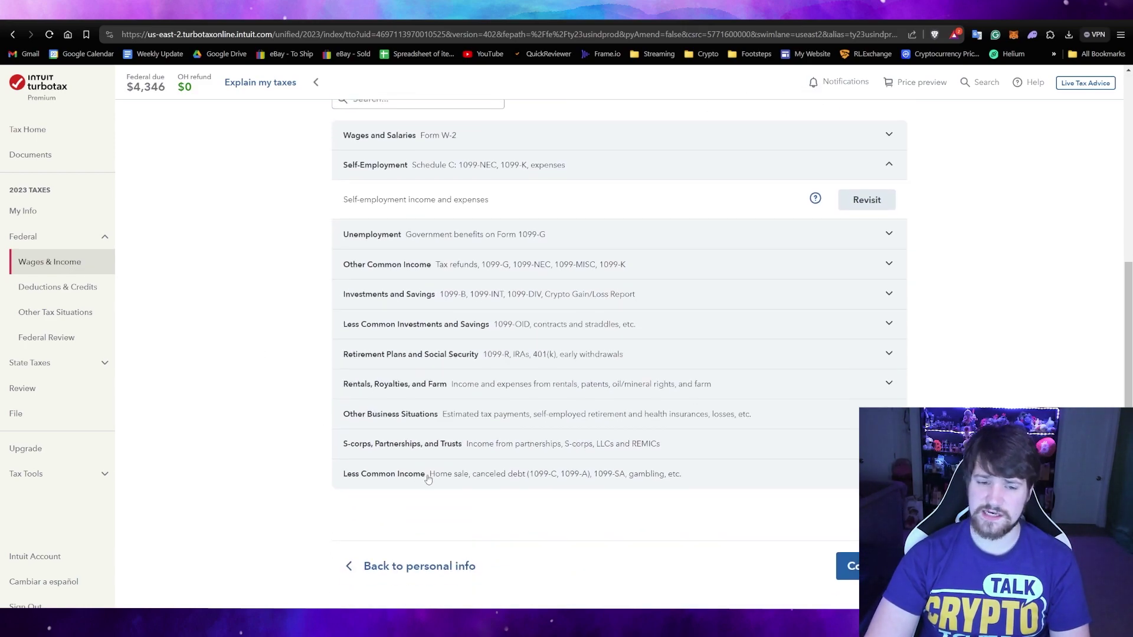
{"action": "left_click", "coordinate": [427, 474]}
{"action": "scroll", "coordinate": [429, 478], "scroll_direction": "down", "scroll_amount": 5}
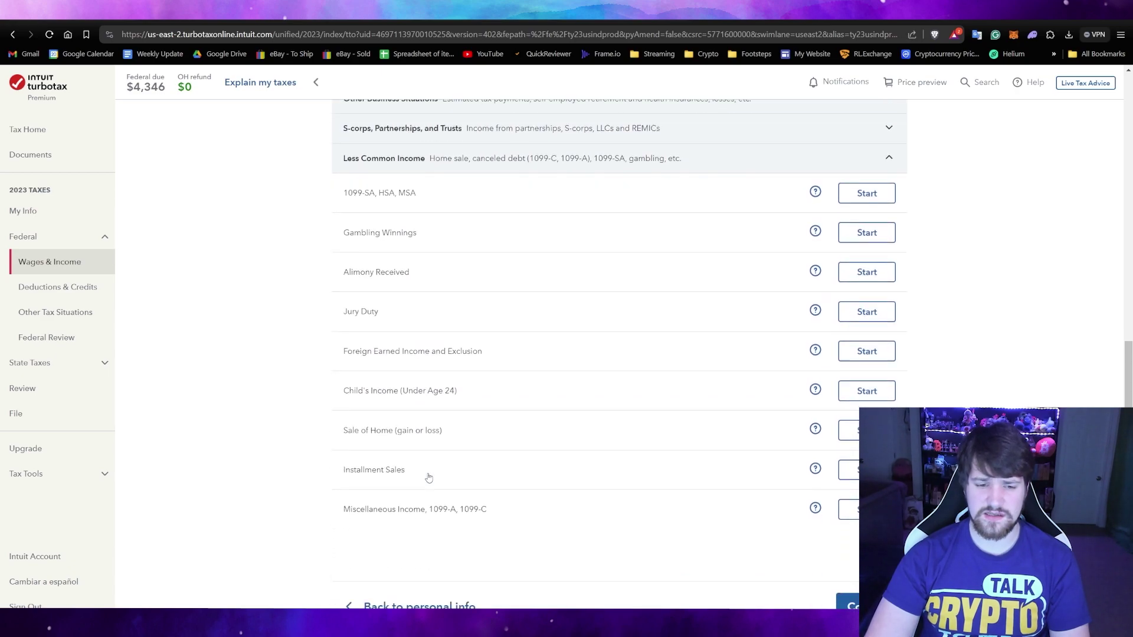
{"action": "left_click", "coordinate": [862, 483]}
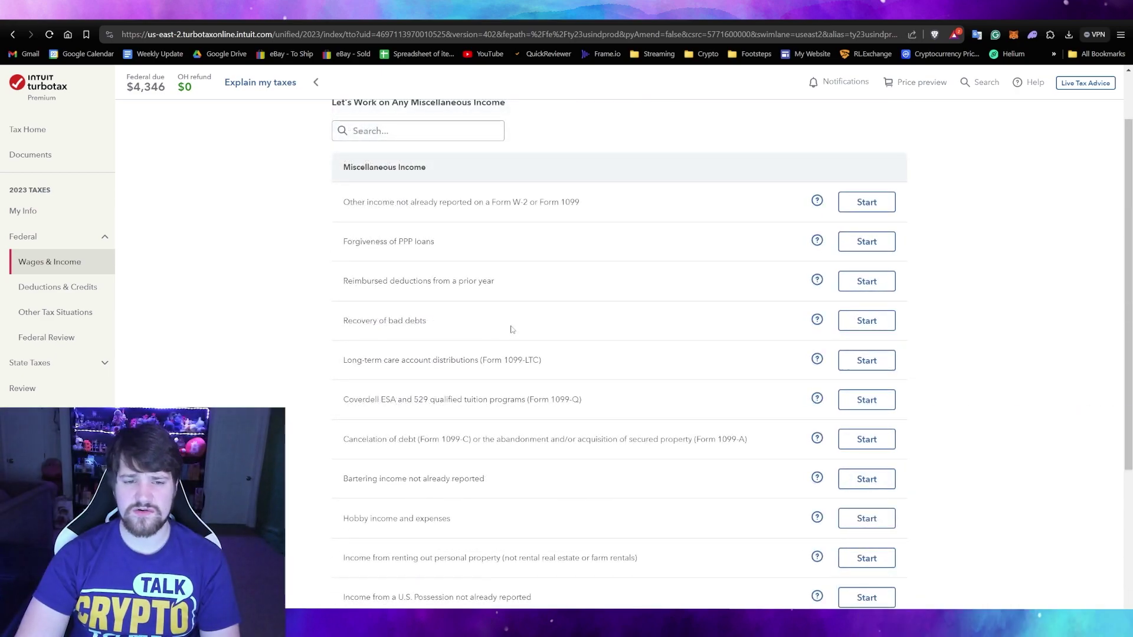
{"action": "scroll", "coordinate": [511, 327], "scroll_direction": "down", "scroll_amount": 3}
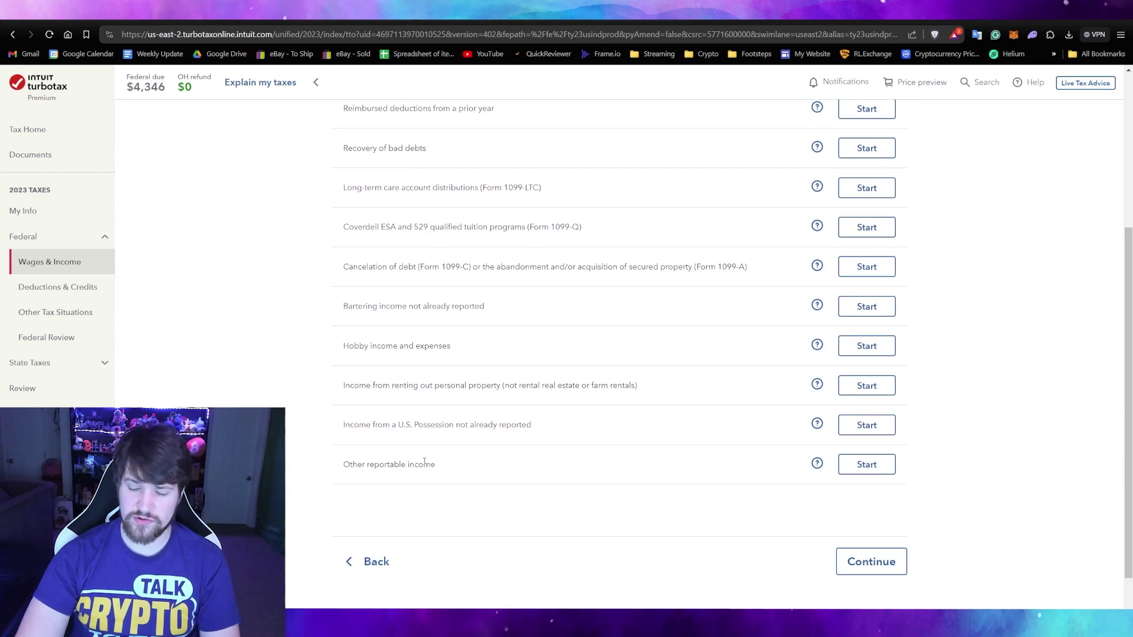
{"action": "left_click", "coordinate": [880, 465]}
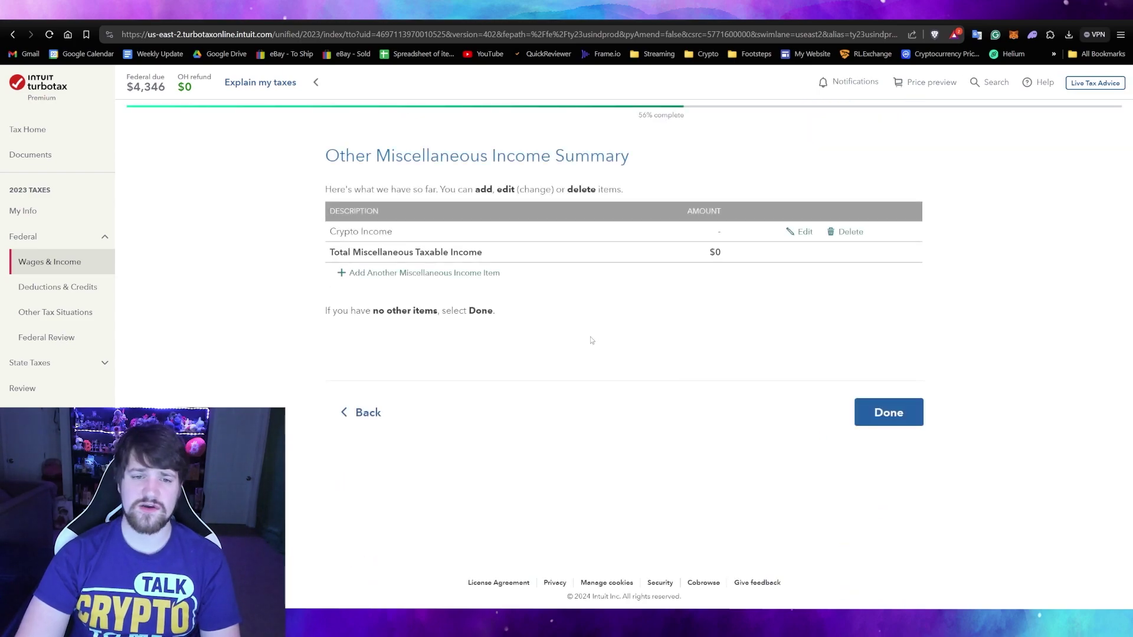
Step: Add another miscellaneous income item and set its description to Blockpit Crypto Income
{"action": "left_click", "coordinate": [396, 275]}
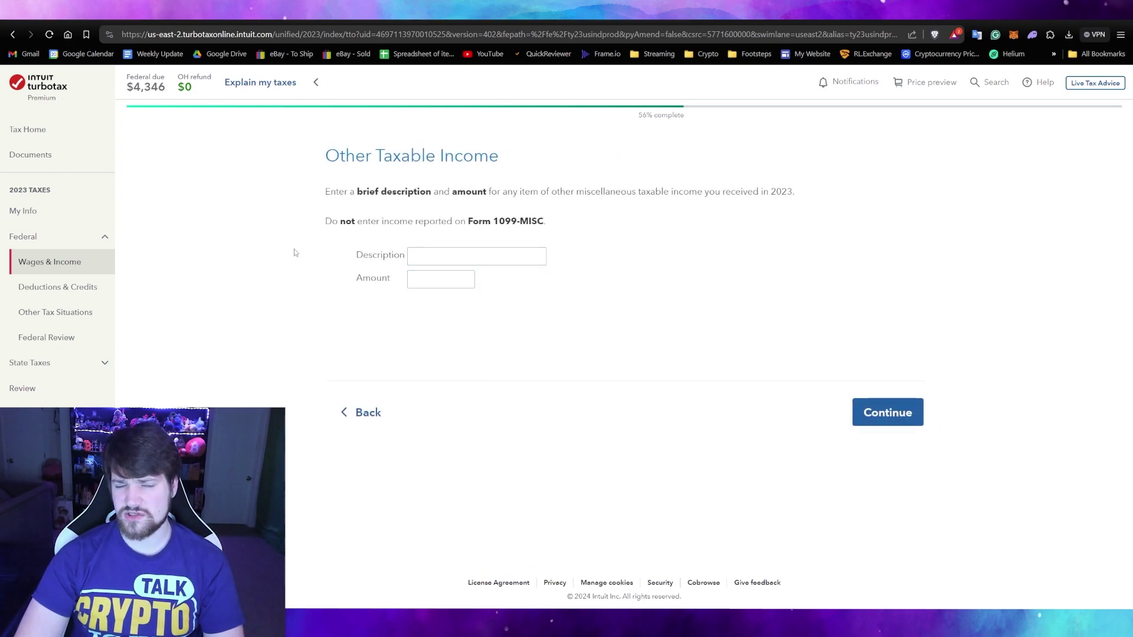
{"action": "left_click", "coordinate": [430, 255]}
{"action": "type", "text": "BLockpit Cry"}
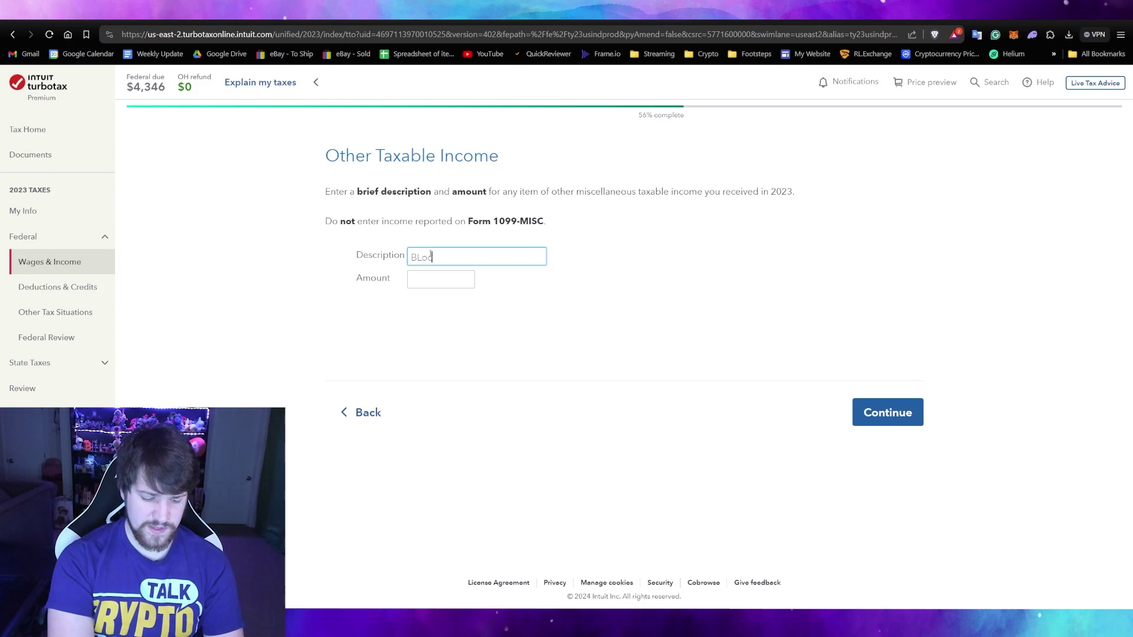
{"action": "type", "text": "pto Income"}
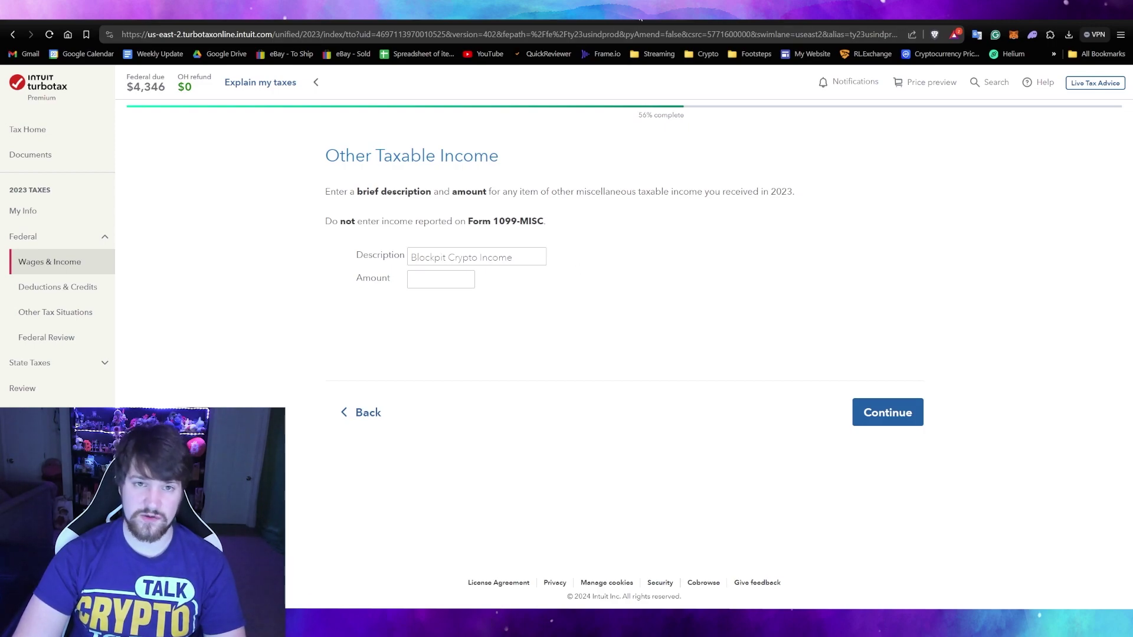
Step: Switch to the Blockpit Full Report PDF, work out the crypto income amount from page 2 in Calculator, and copy the result
{"action": "left_click", "coordinate": [640, 19]}
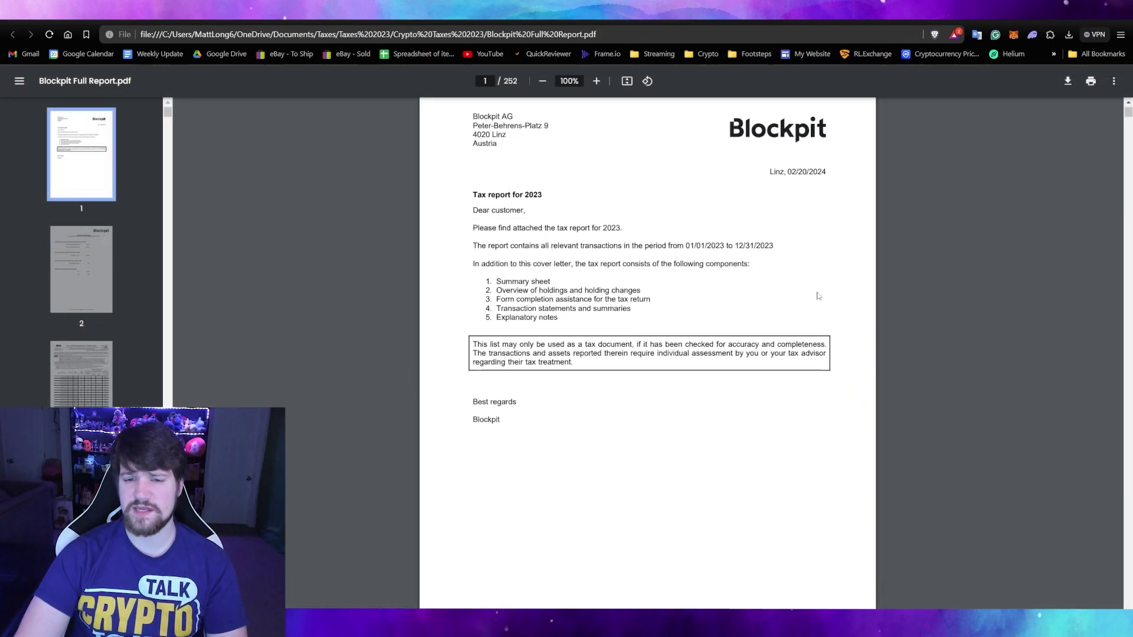
{"action": "scroll", "coordinate": [819, 295], "scroll_direction": "down", "scroll_amount": 10}
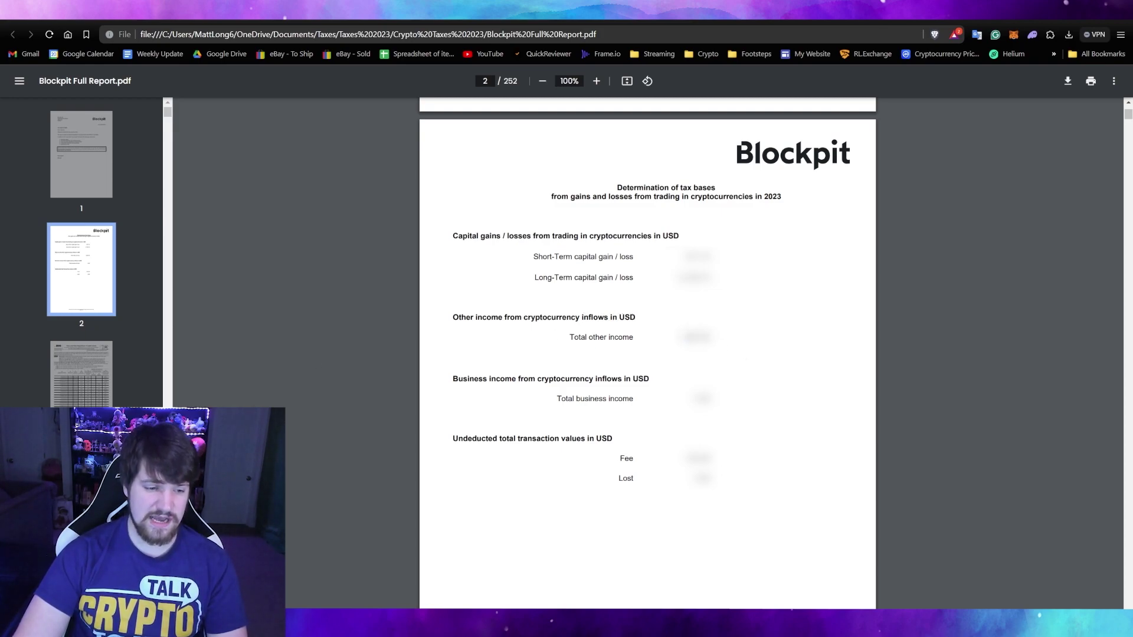
{"action": "key", "text": "super+s"}
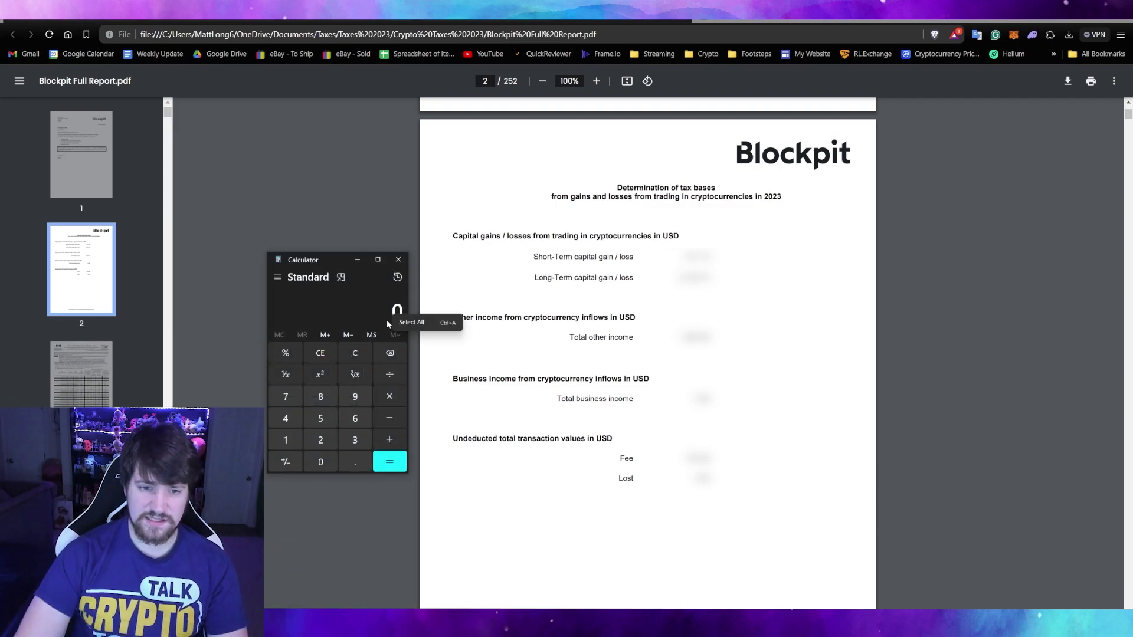
{"action": "left_click", "coordinate": [390, 320]}
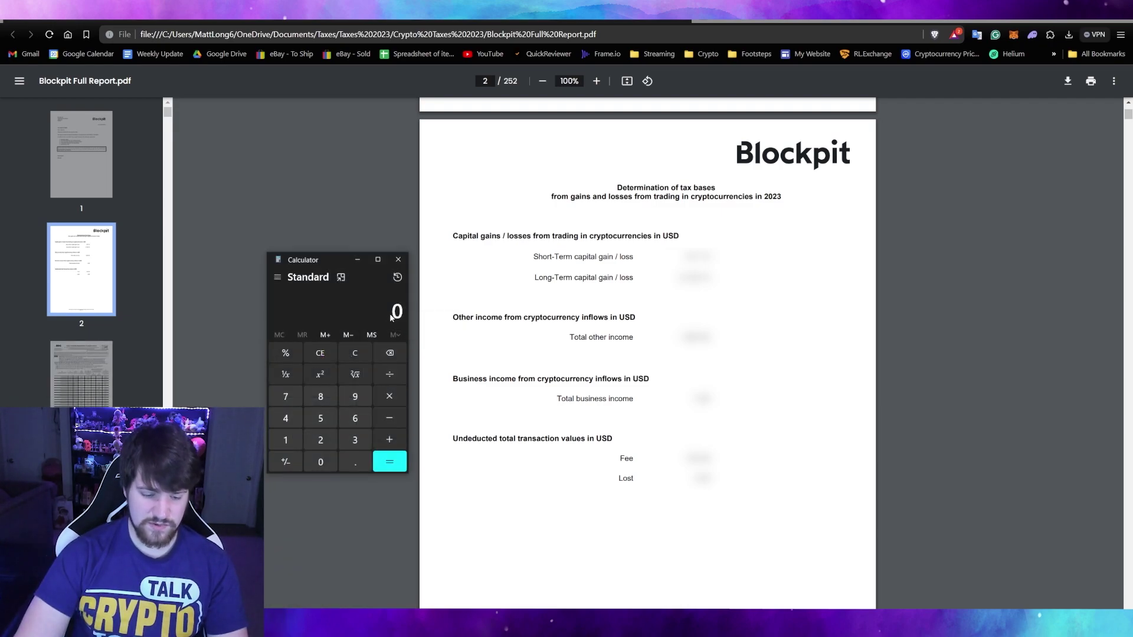
{"action": "key", "text": "ctrl+v"}
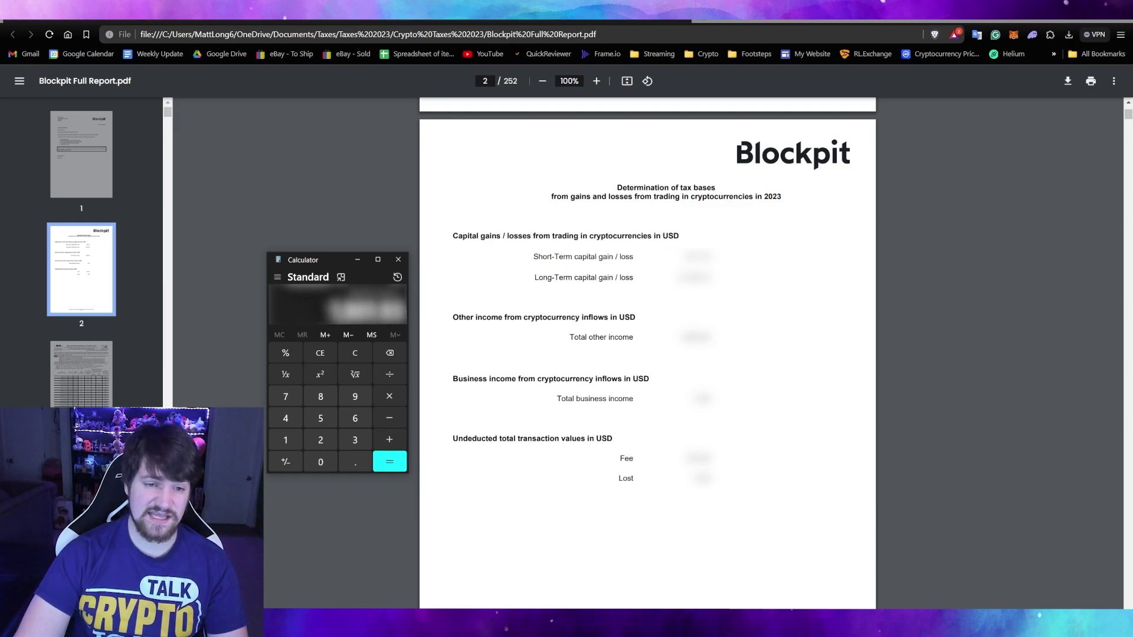
{"action": "key", "text": "ctrl+c"}
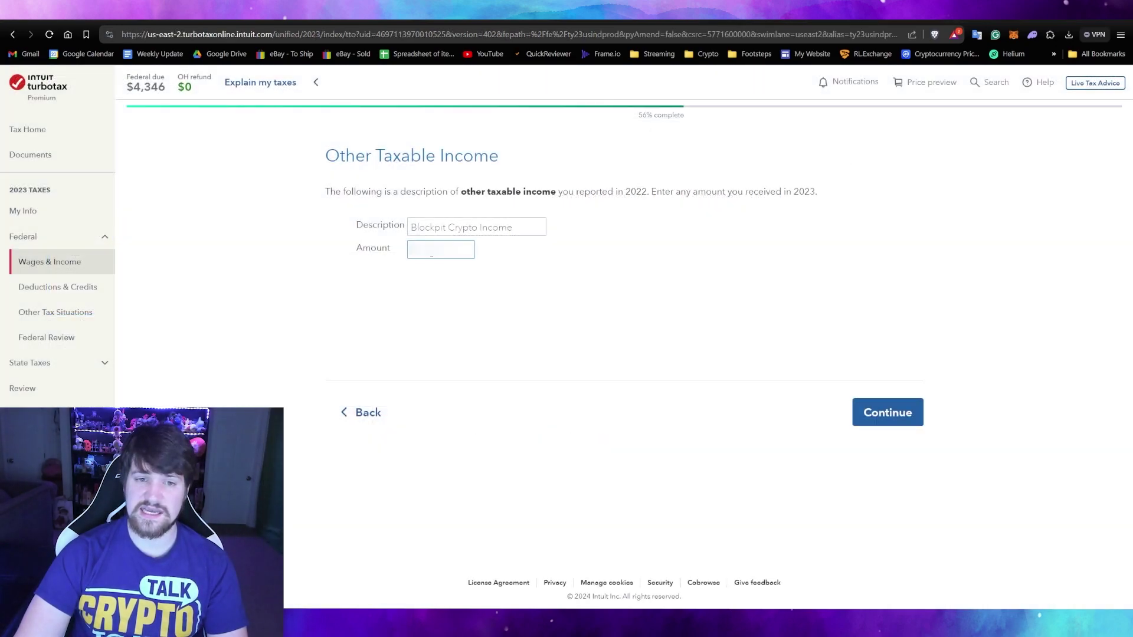
Step: Switch back to TurboTax, paste the copied figure as the Blockpit Crypto Income amount and save the item
{"action": "right_click", "coordinate": [448, 264]}
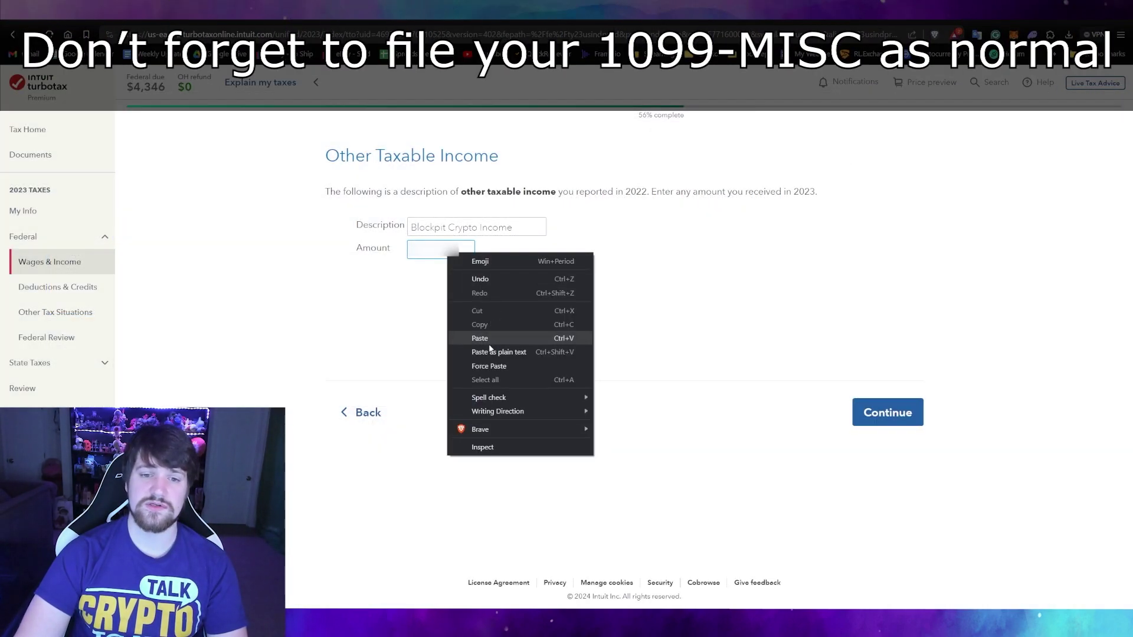
{"action": "left_click", "coordinate": [487, 347]}
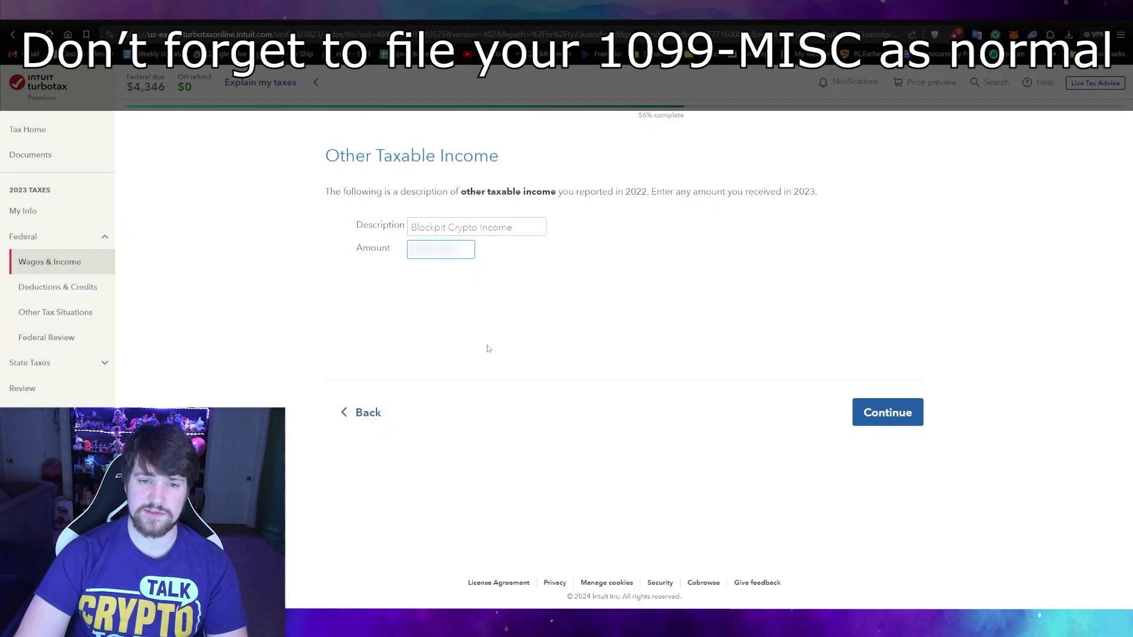
{"action": "left_click", "coordinate": [865, 414]}
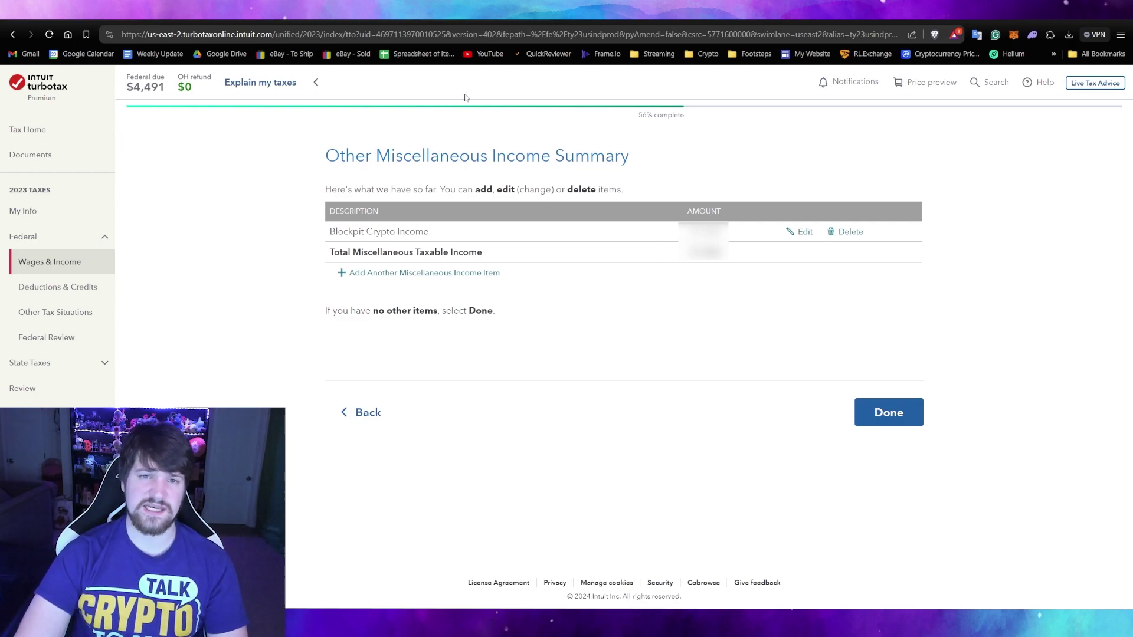
Step: Check the total other income in the appendix on page 63 of the Blockpit Full Report PDF
{"action": "left_click", "coordinate": [473, 22]}
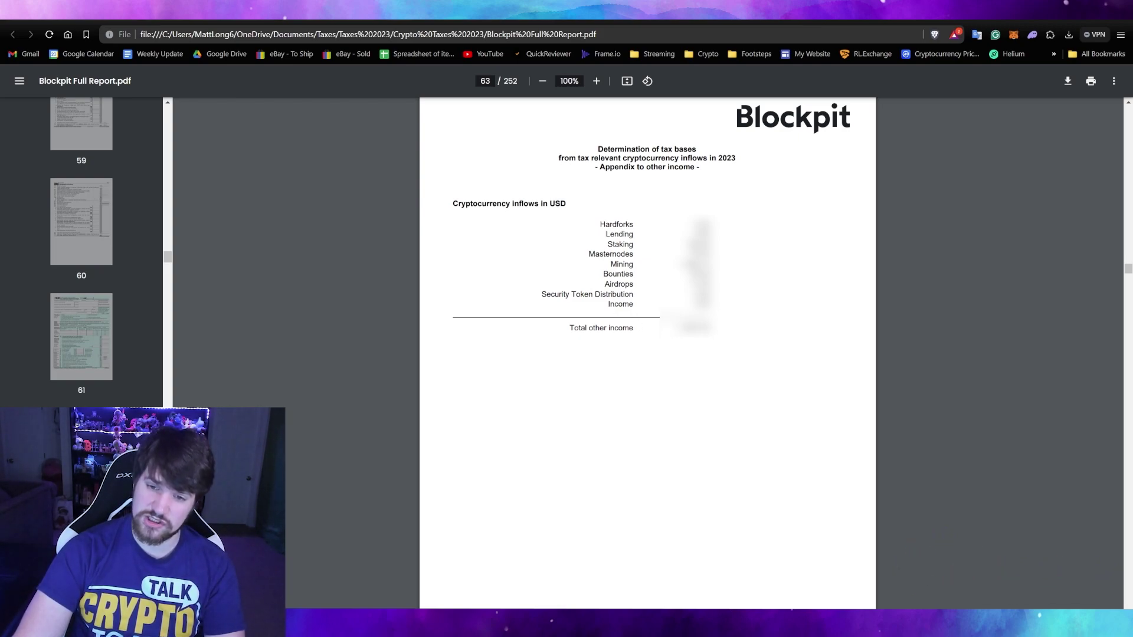
{"action": "left_click_drag", "start_coordinate": [680, 328], "coordinate": [711, 329]}
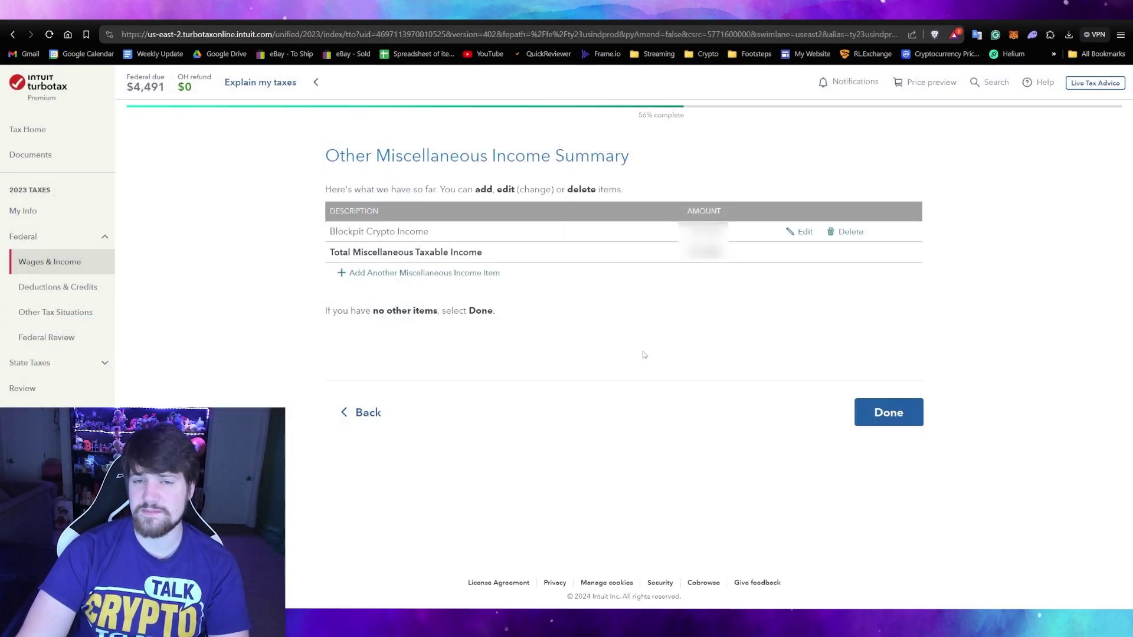
Step: Switch back to TurboTax, finish the miscellaneous income summary and return to the Wages & Income overview
{"action": "left_click", "coordinate": [894, 420]}
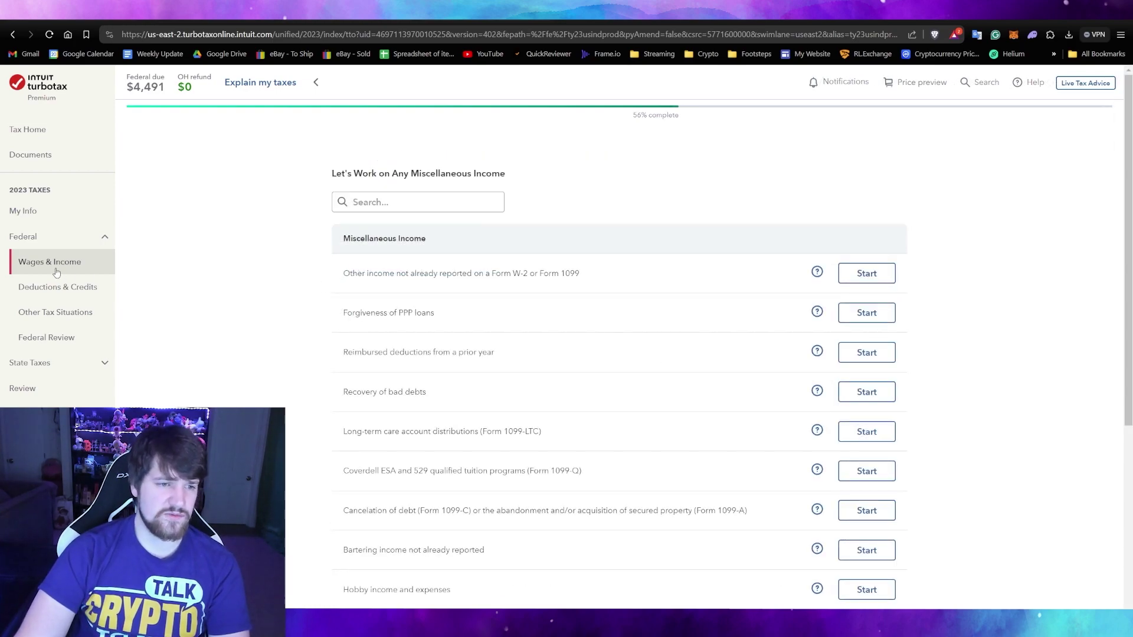
{"action": "left_click", "coordinate": [56, 264]}
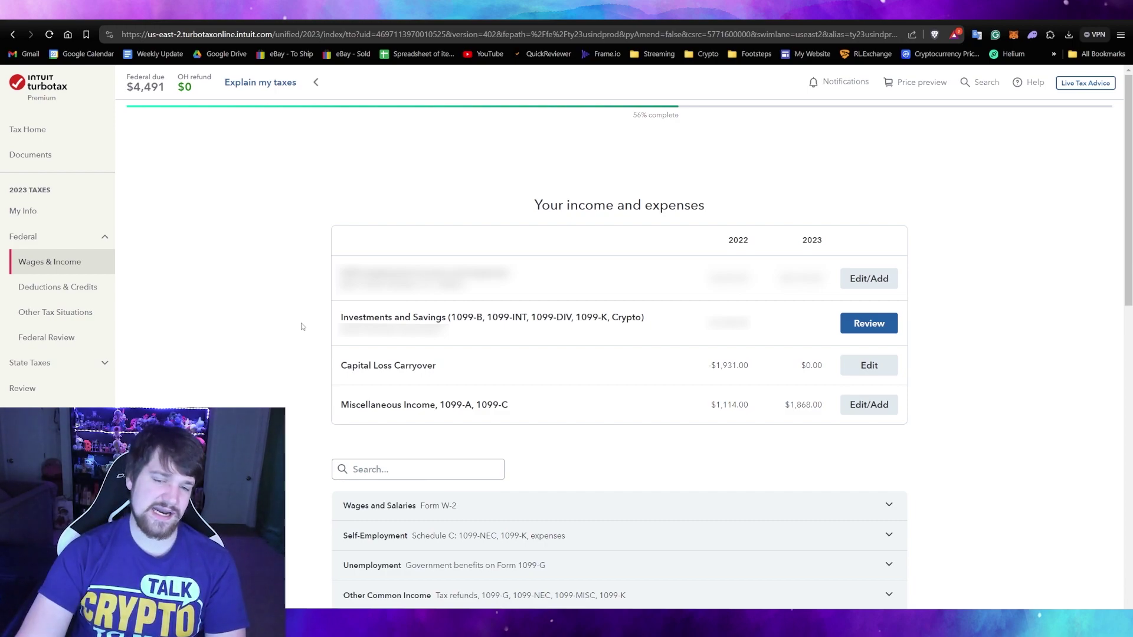
{"action": "left_click_drag", "start_coordinate": [453, 316], "coordinate": [487, 317]}
{"action": "left_click", "coordinate": [486, 317]}
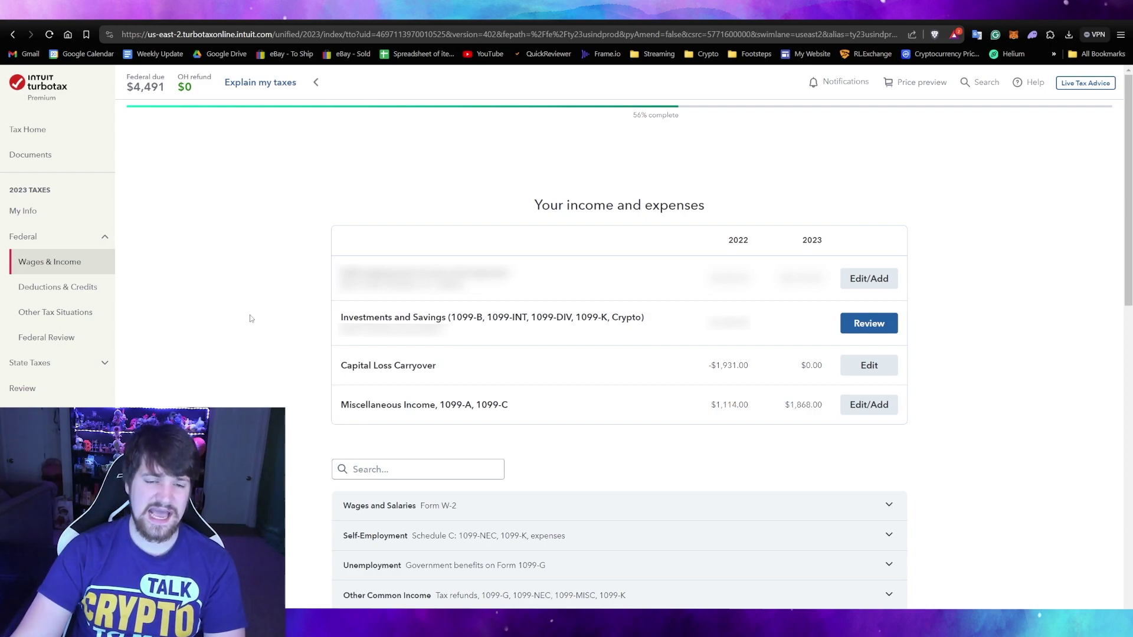
{"action": "left_click_drag", "start_coordinate": [450, 316], "coordinate": [483, 316]}
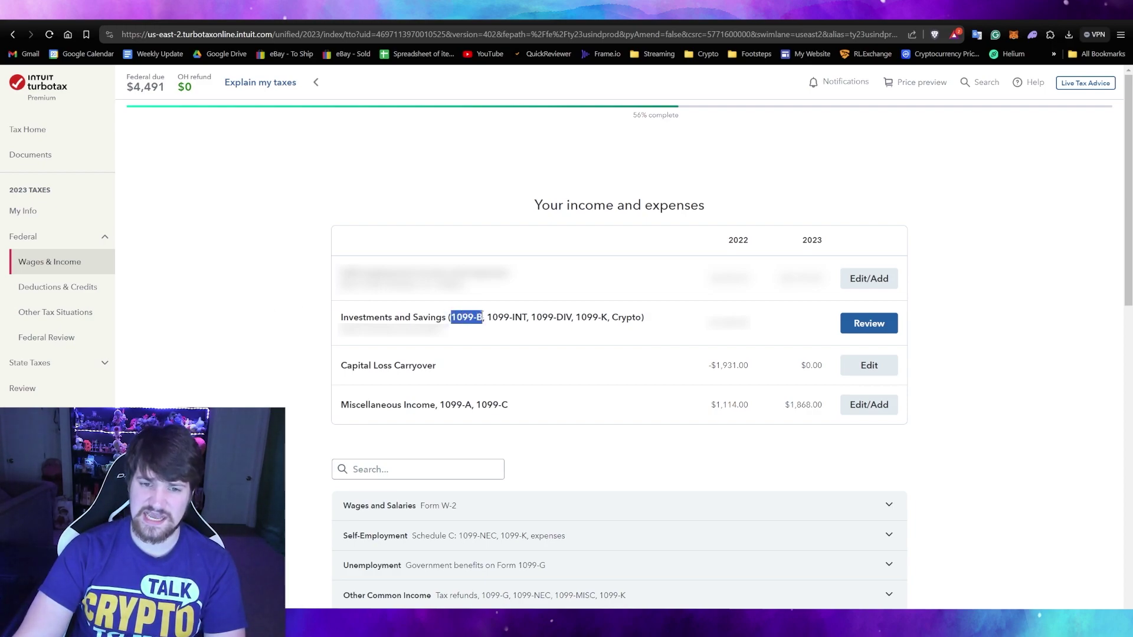
{"action": "left_click", "coordinate": [487, 315]}
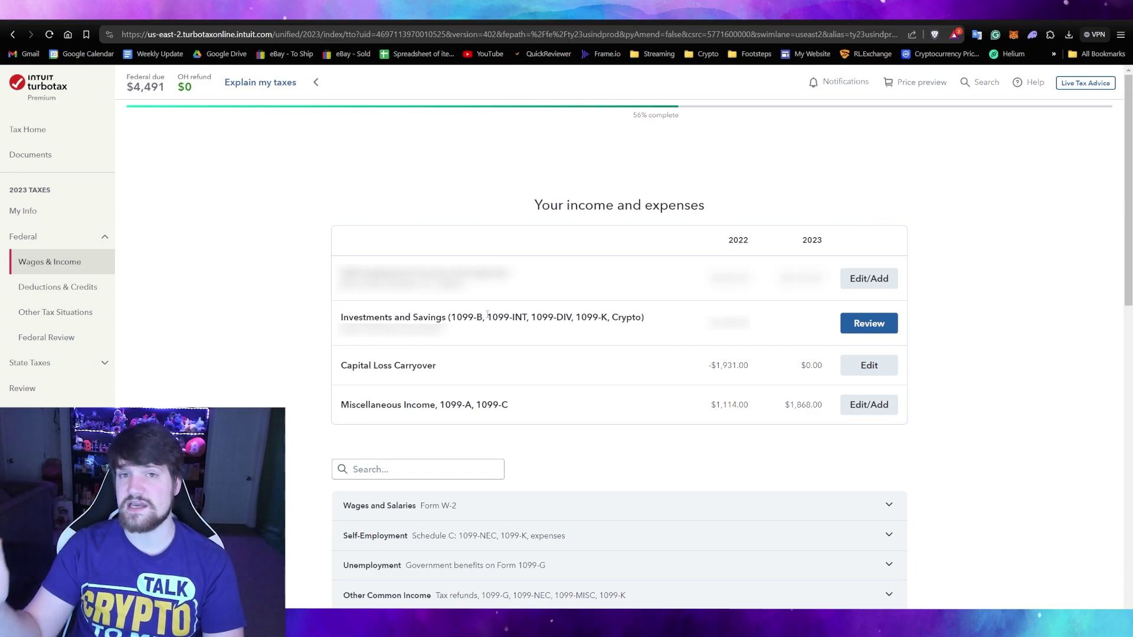
Step: Review Investments and Savings, answering Yes to the crypto income, transfer, NFT, reward and DeFi or DAO questions, and choose Find it manually later
{"action": "left_click", "coordinate": [894, 331]}
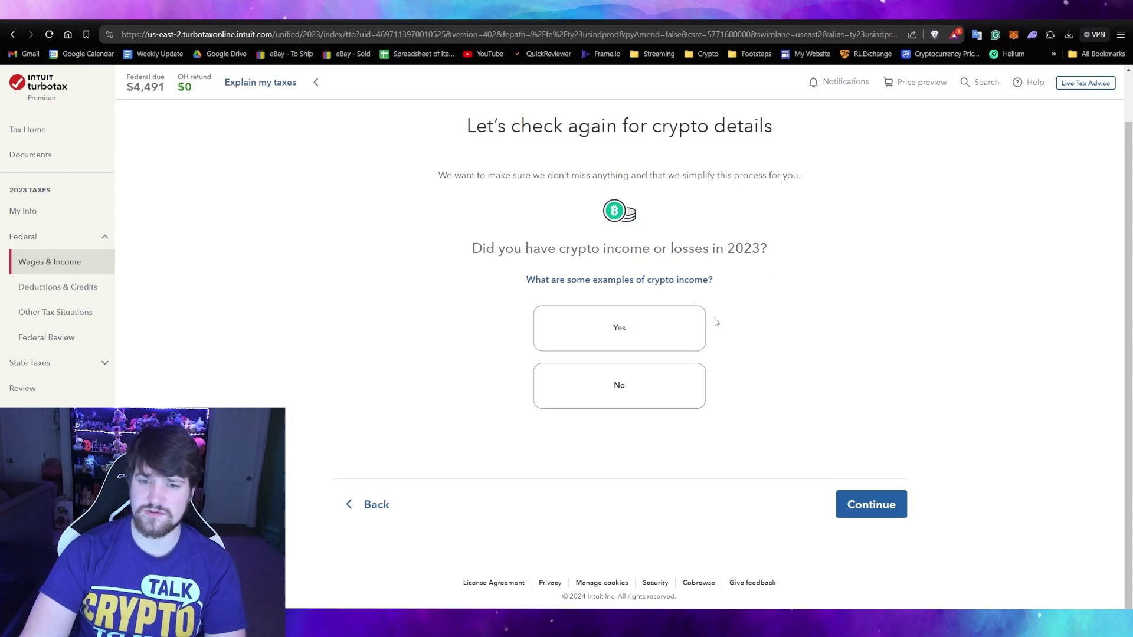
{"action": "left_click", "coordinate": [679, 329]}
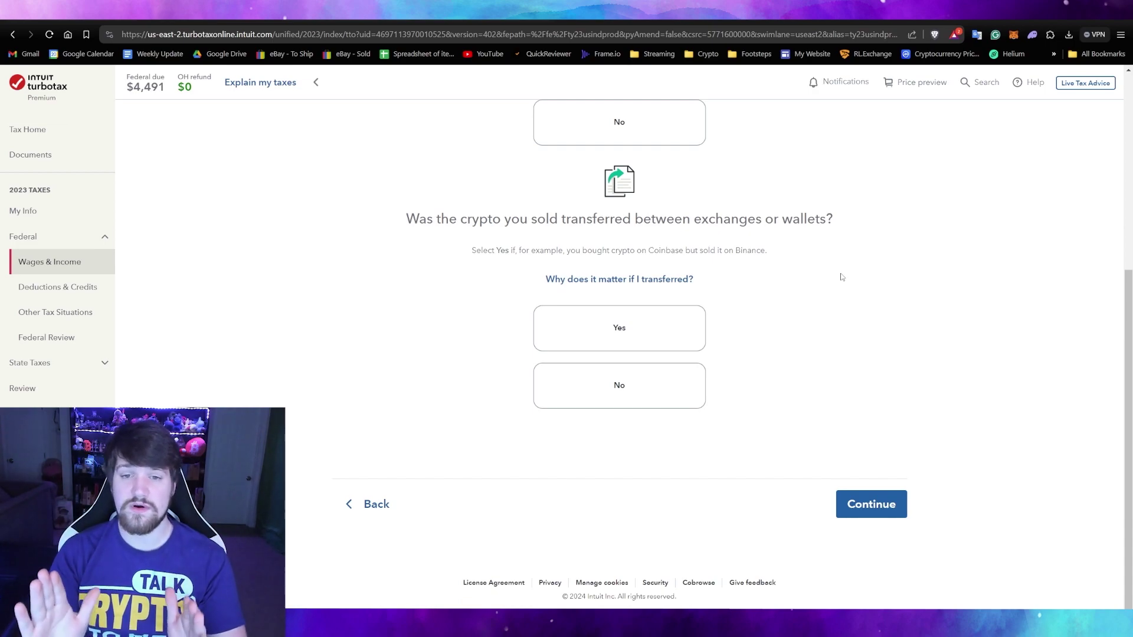
{"action": "left_click", "coordinate": [674, 331]}
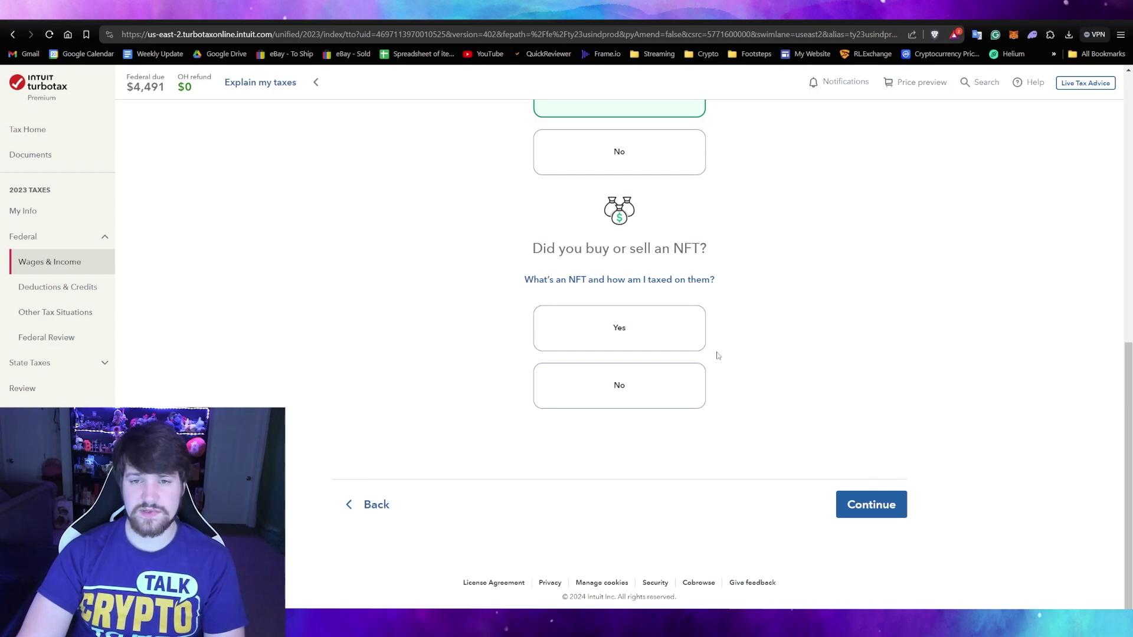
{"action": "left_click", "coordinate": [693, 333]}
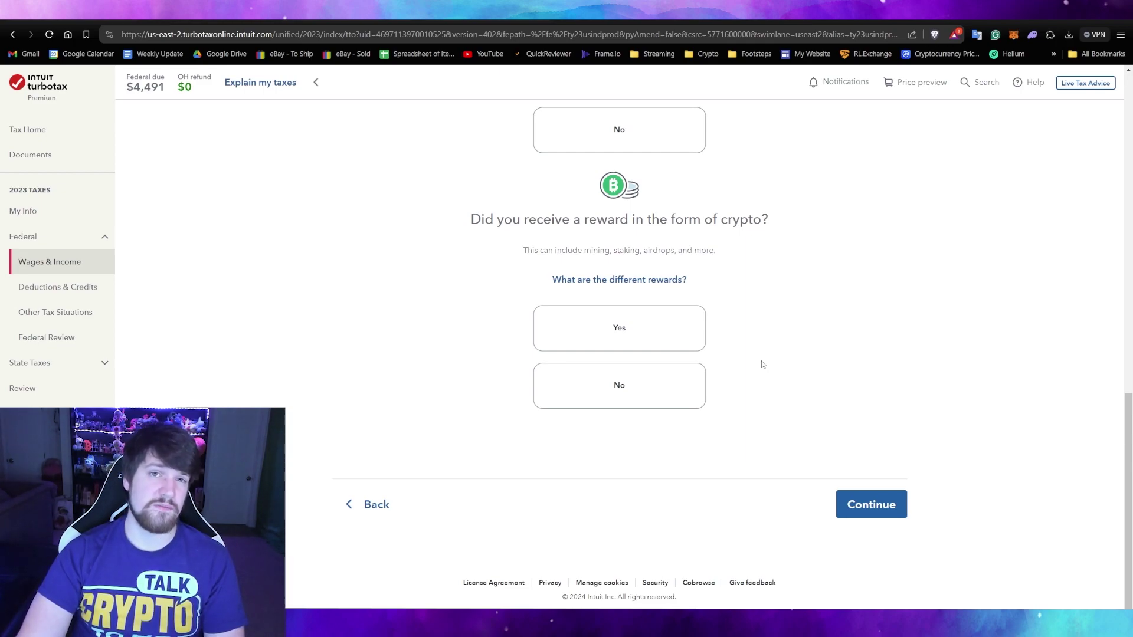
{"action": "left_click", "coordinate": [698, 343]}
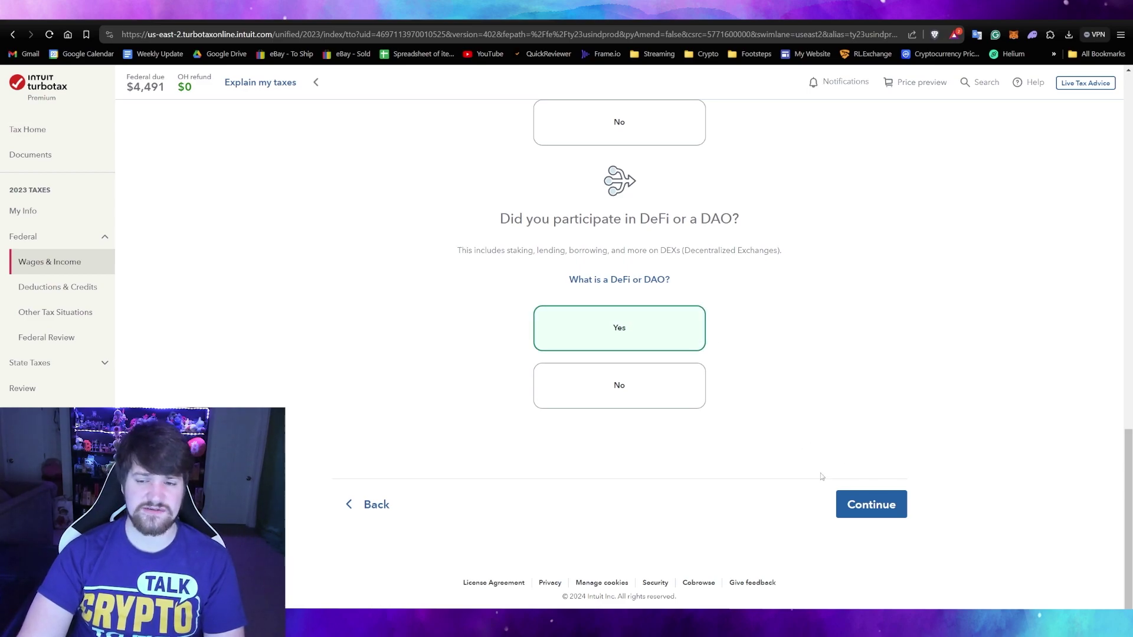
{"action": "left_click", "coordinate": [851, 504]}
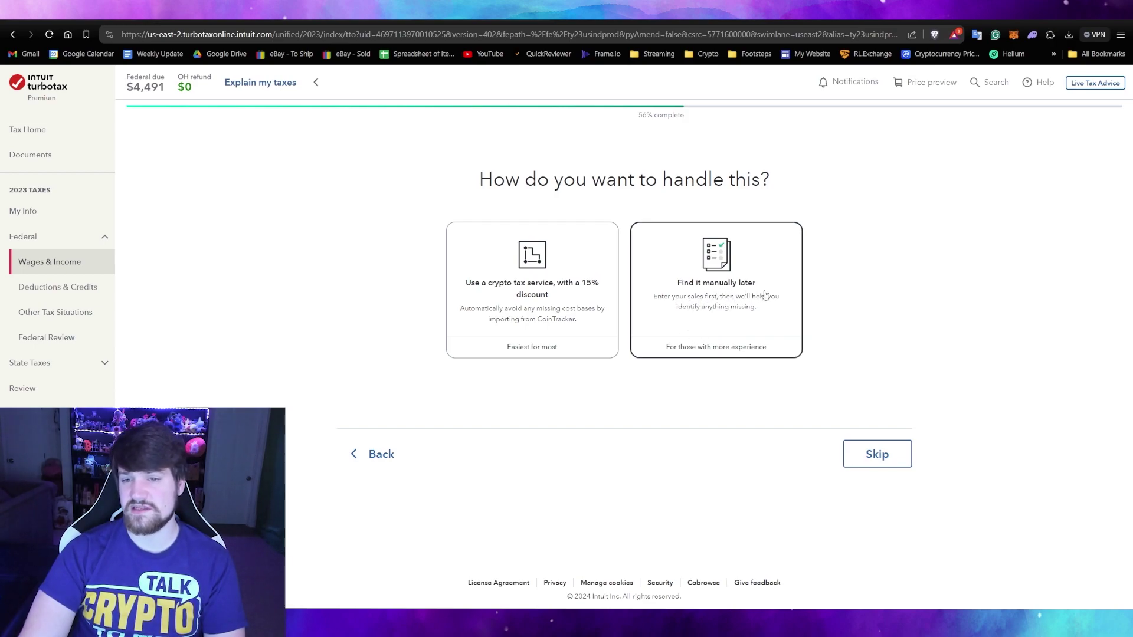
{"action": "left_click", "coordinate": [773, 323]}
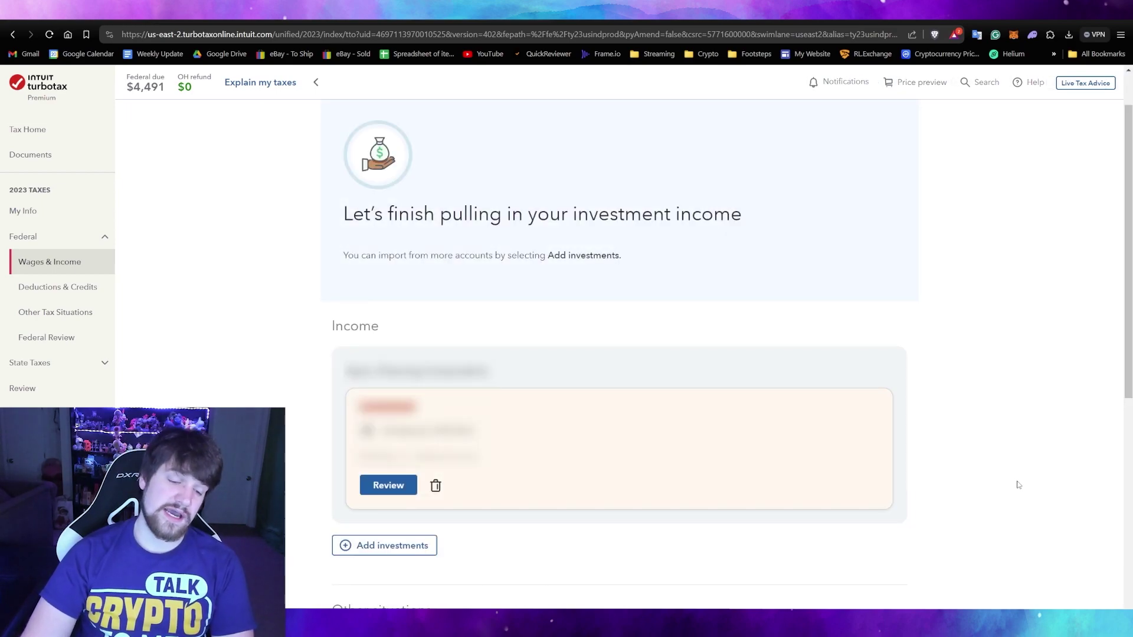
Step: Start adding investments, declining automatic form import for next year and choosing to enter the tax info a different way
{"action": "left_click", "coordinate": [401, 557]}
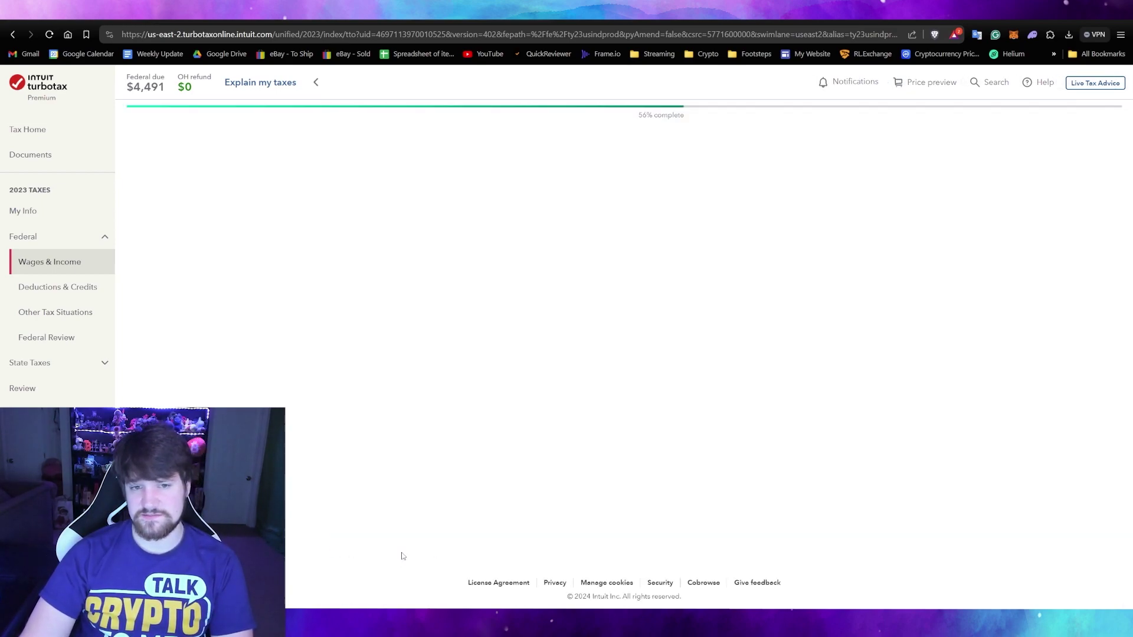
{"action": "left_click", "coordinate": [849, 542]}
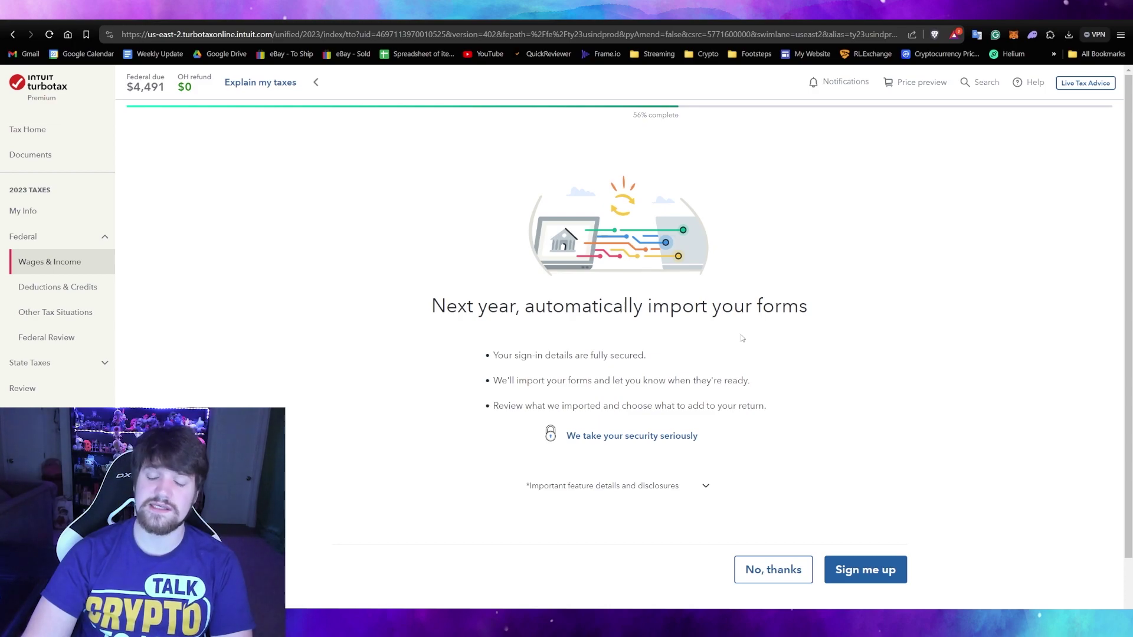
{"action": "left_click", "coordinate": [771, 568]}
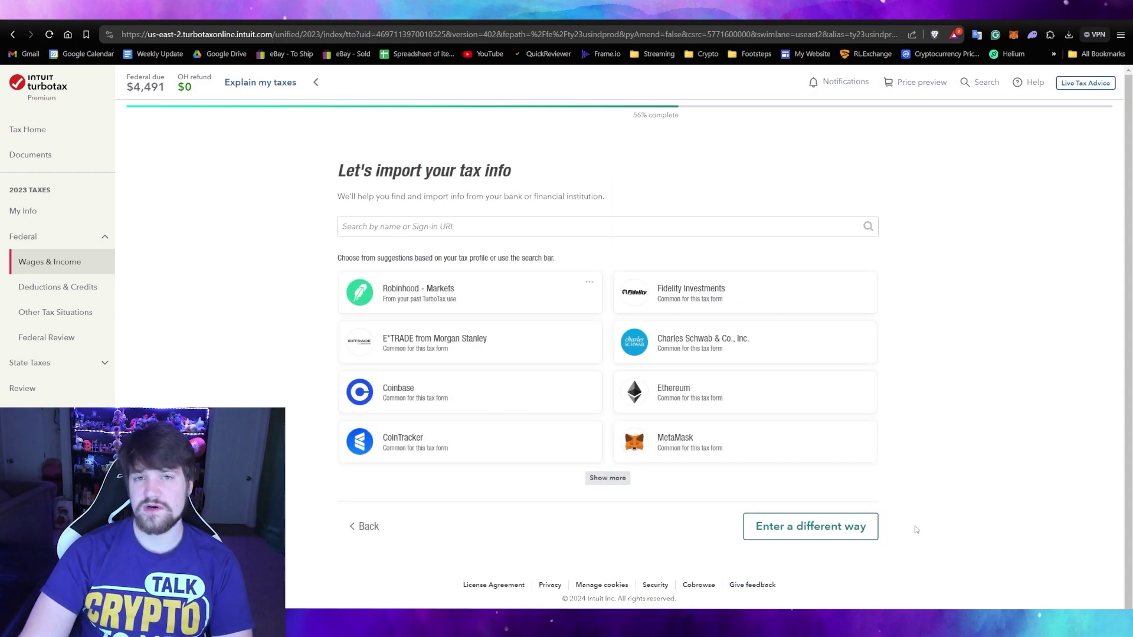
{"action": "left_click", "coordinate": [805, 536]}
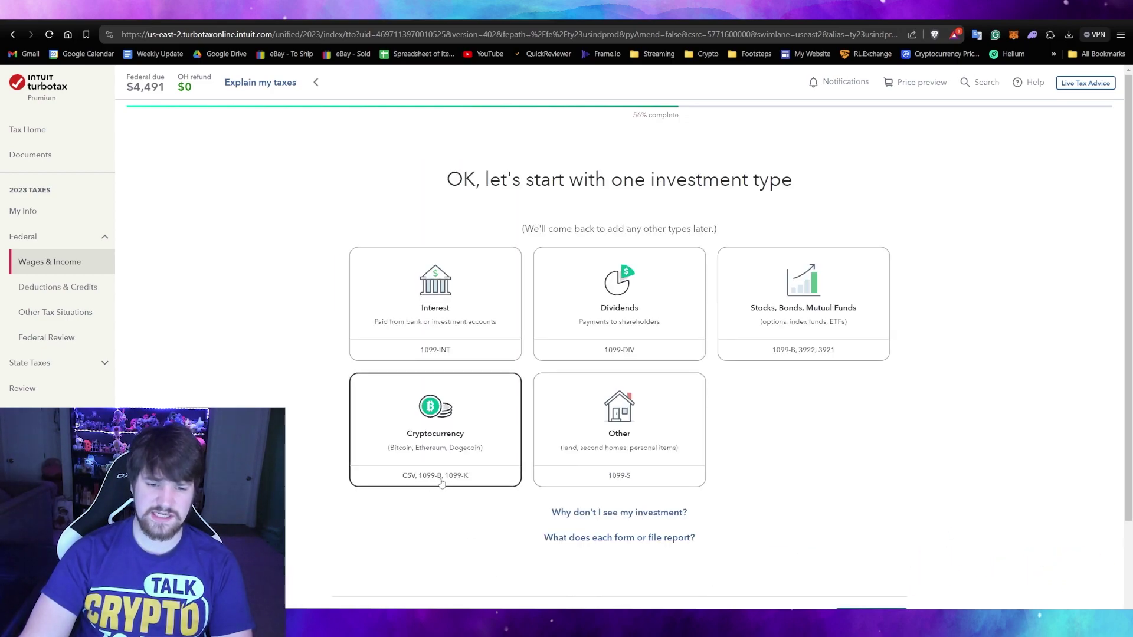
Step: Select Cryptocurrency as the investment type and choose to type in the crypto tax info manually
{"action": "left_click", "coordinate": [436, 483]}
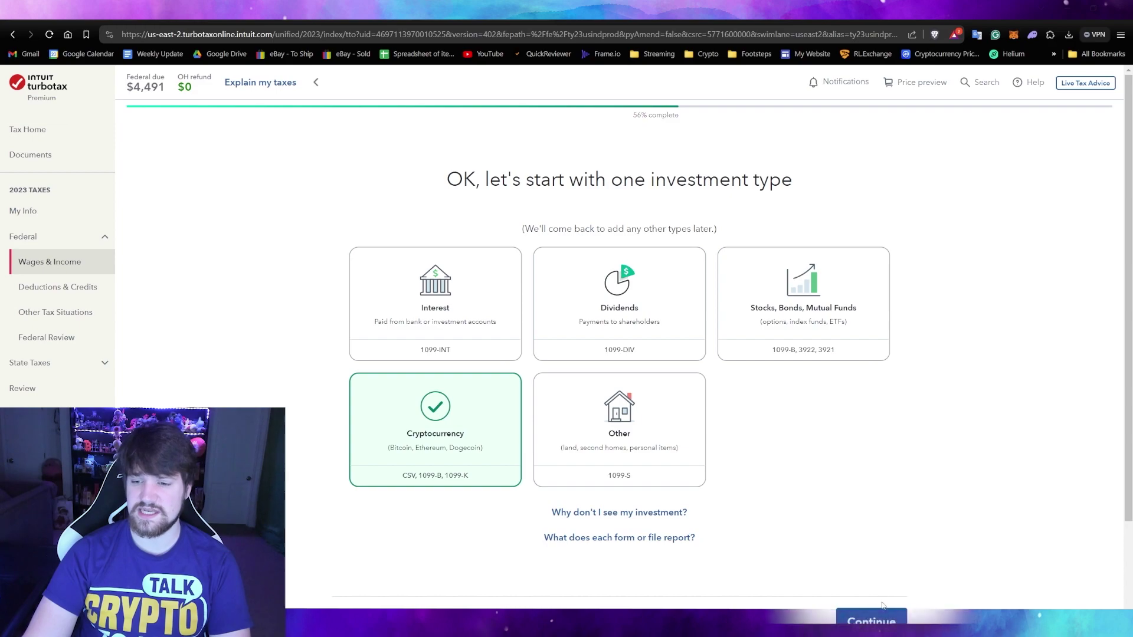
{"action": "left_click", "coordinate": [871, 617]}
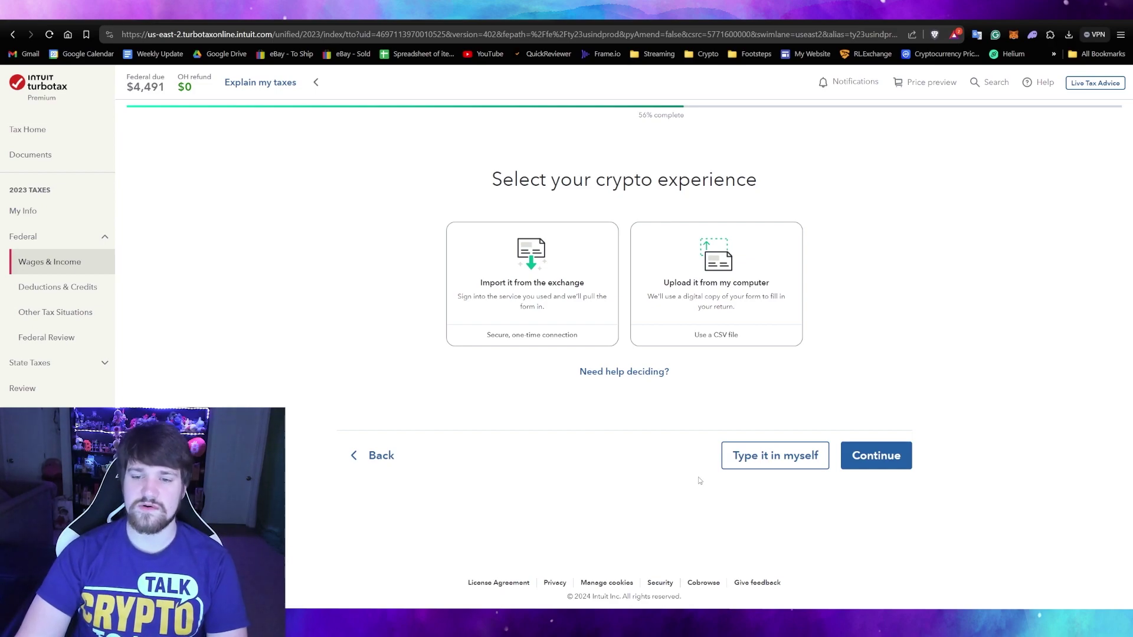
{"action": "left_click", "coordinate": [742, 466]}
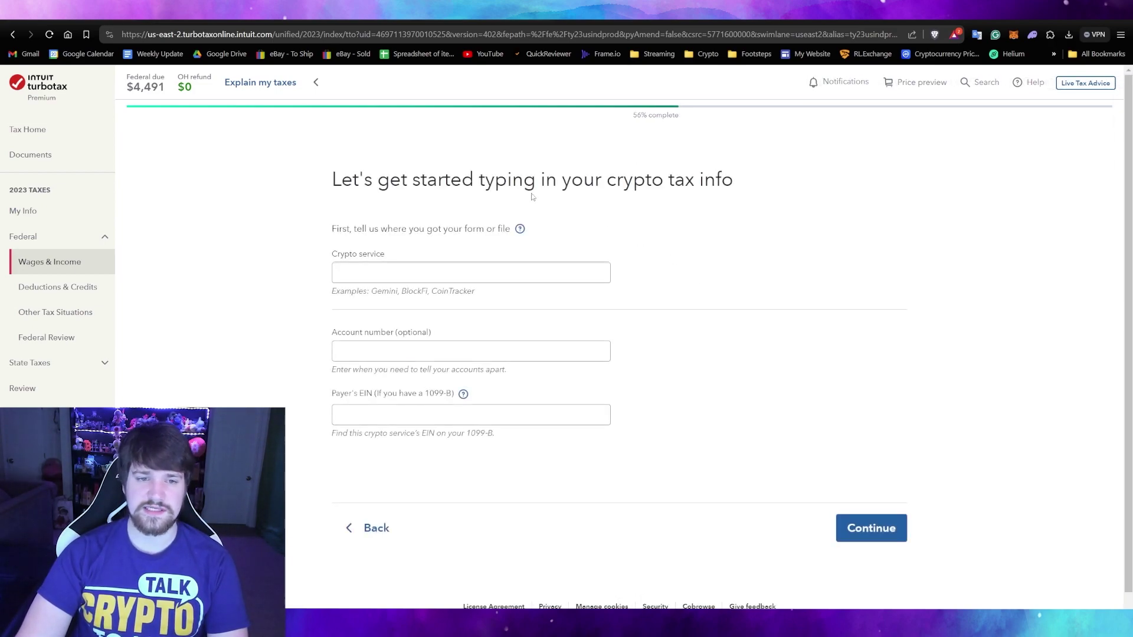
Step: Enter Blockpit as the crypto service and answer Yes to having received a 1099-B from it
{"action": "left_click", "coordinate": [352, 274]}
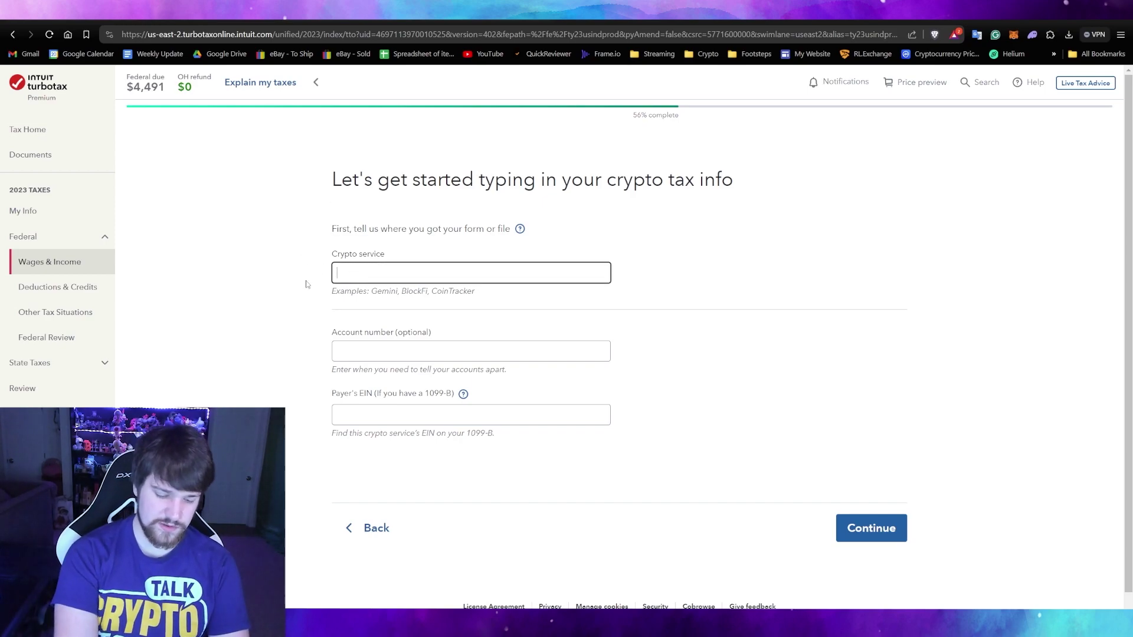
{"action": "type", "text": "Blockpit"}
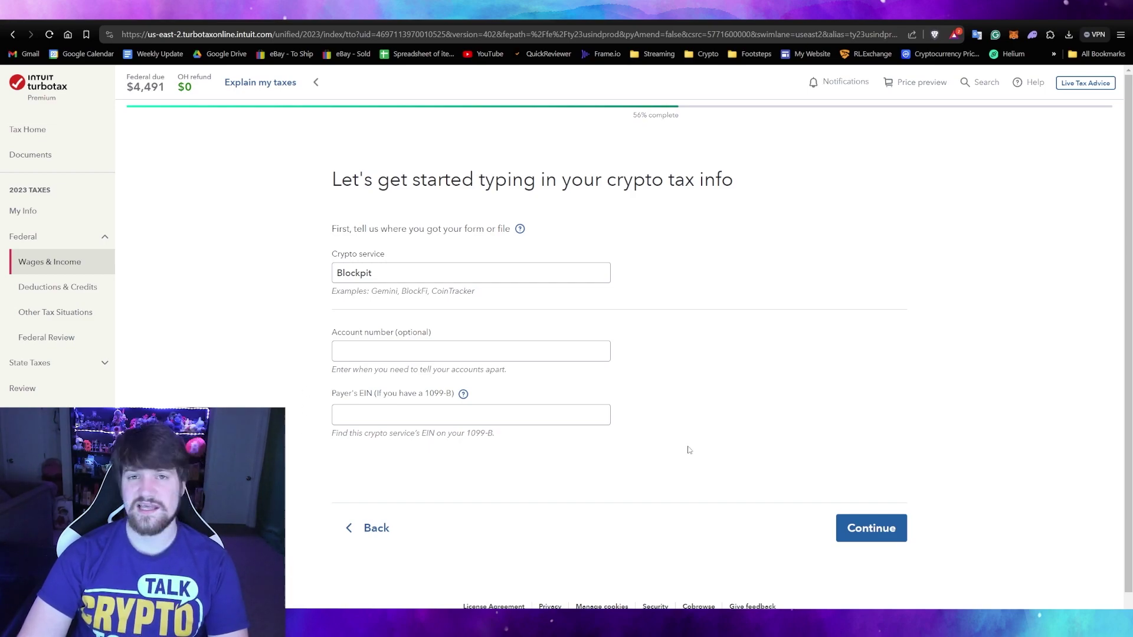
{"action": "left_click", "coordinate": [871, 528]}
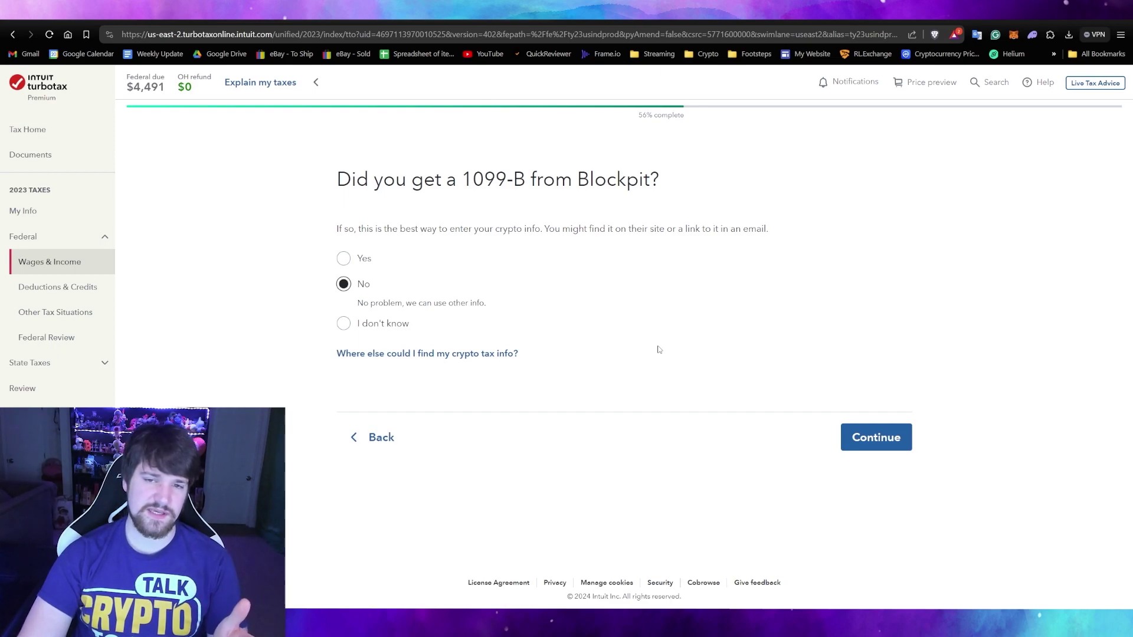
{"action": "left_click", "coordinate": [340, 263]}
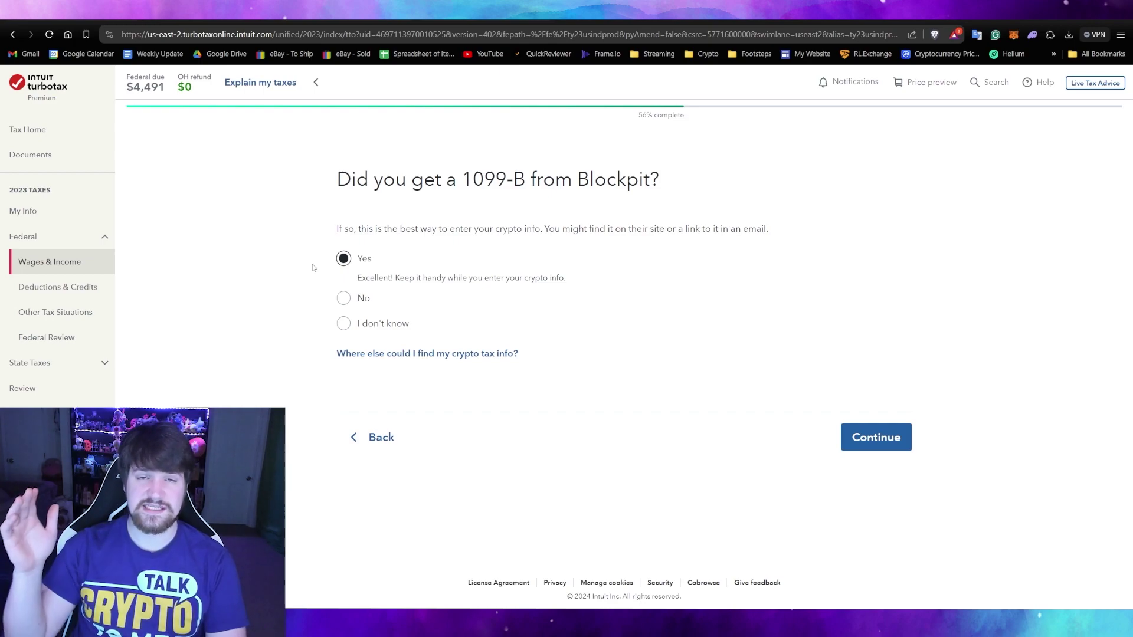
{"action": "left_click", "coordinate": [876, 438]}
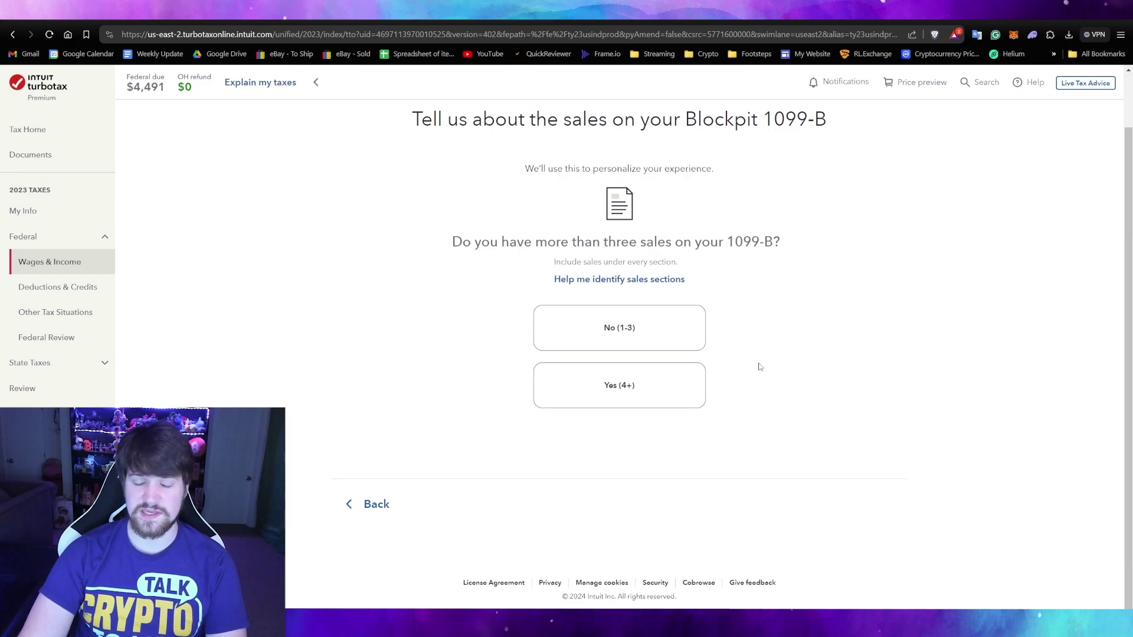
Step: Report four or more sales, and answer No to having bought every investment and to getting crypto from a different source
{"action": "left_click", "coordinate": [678, 385]}
{"action": "left_click", "coordinate": [679, 442]}
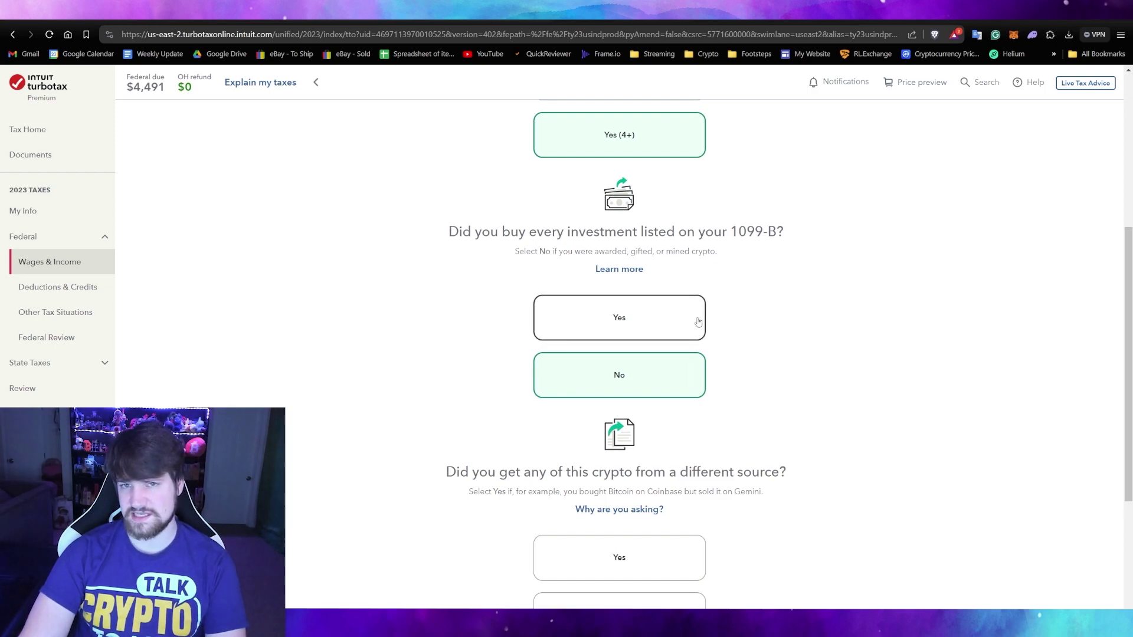
{"action": "scroll", "coordinate": [700, 320], "scroll_direction": "down", "scroll_amount": 4}
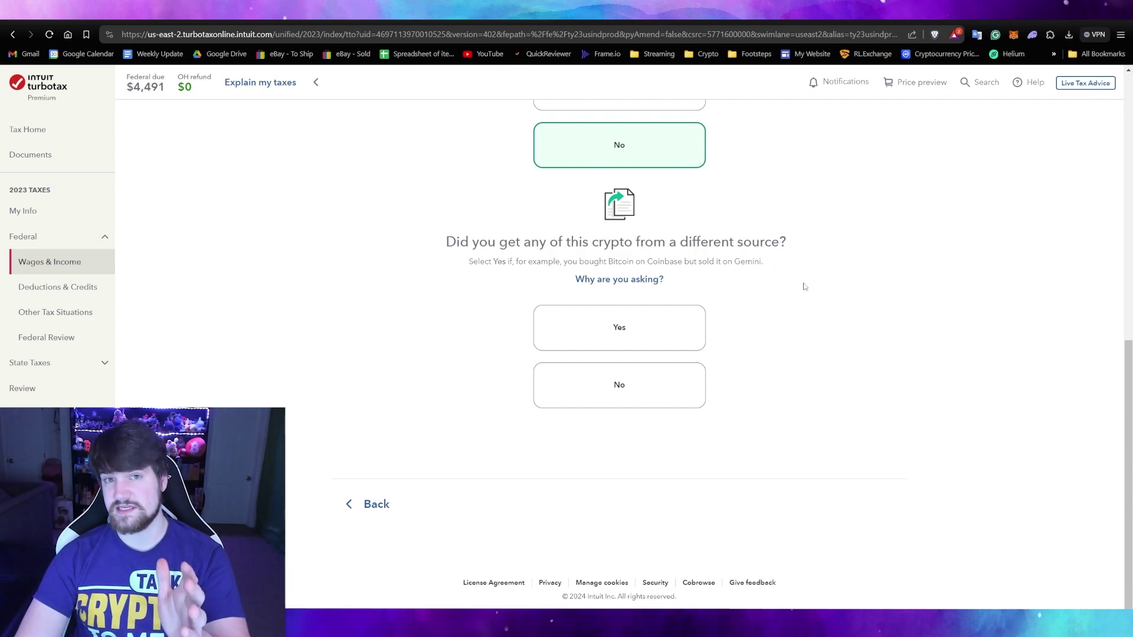
{"action": "left_click", "coordinate": [683, 394]}
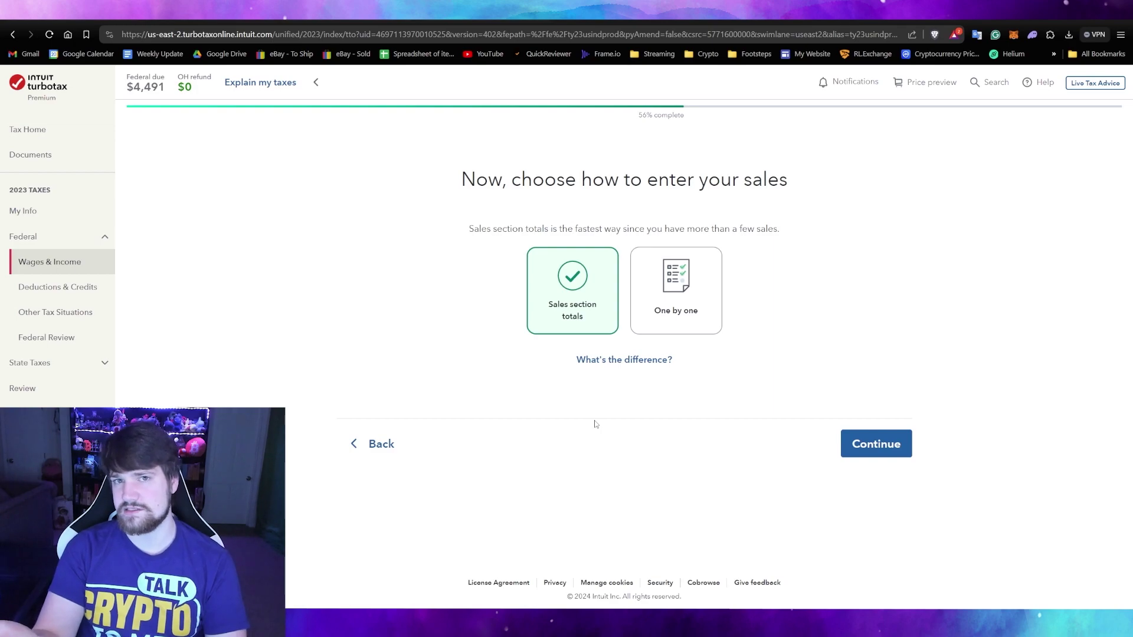
Step: Choose to enter sales as section totals and continue past the 1099-B guidance to the sales total form
{"action": "left_click", "coordinate": [850, 441]}
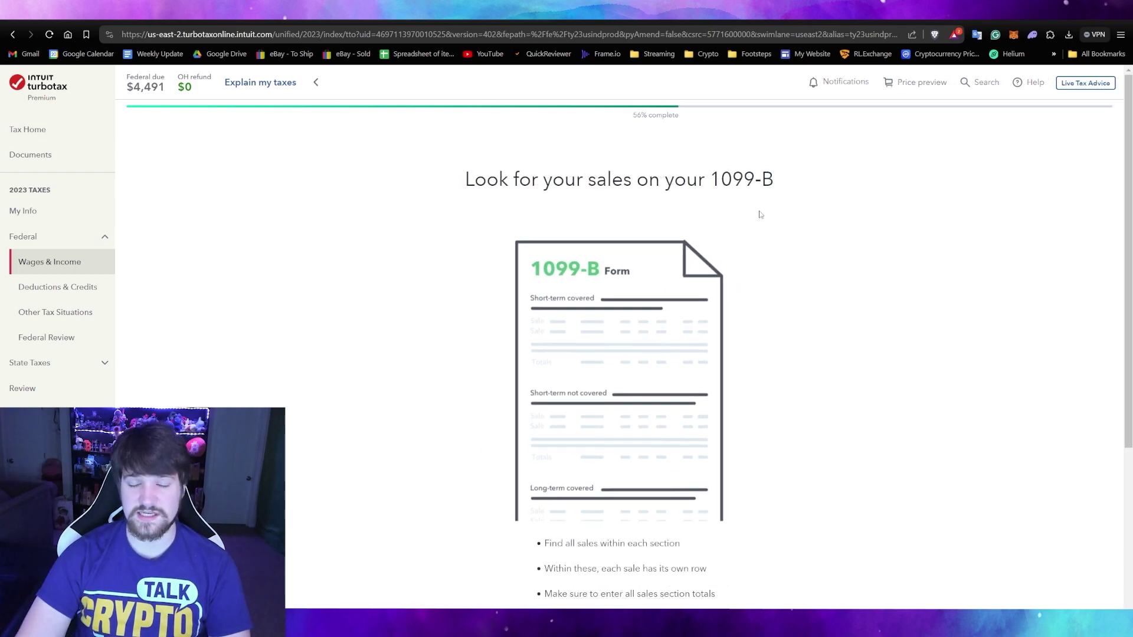
{"action": "scroll", "coordinate": [782, 271], "scroll_direction": "down", "scroll_amount": 4}
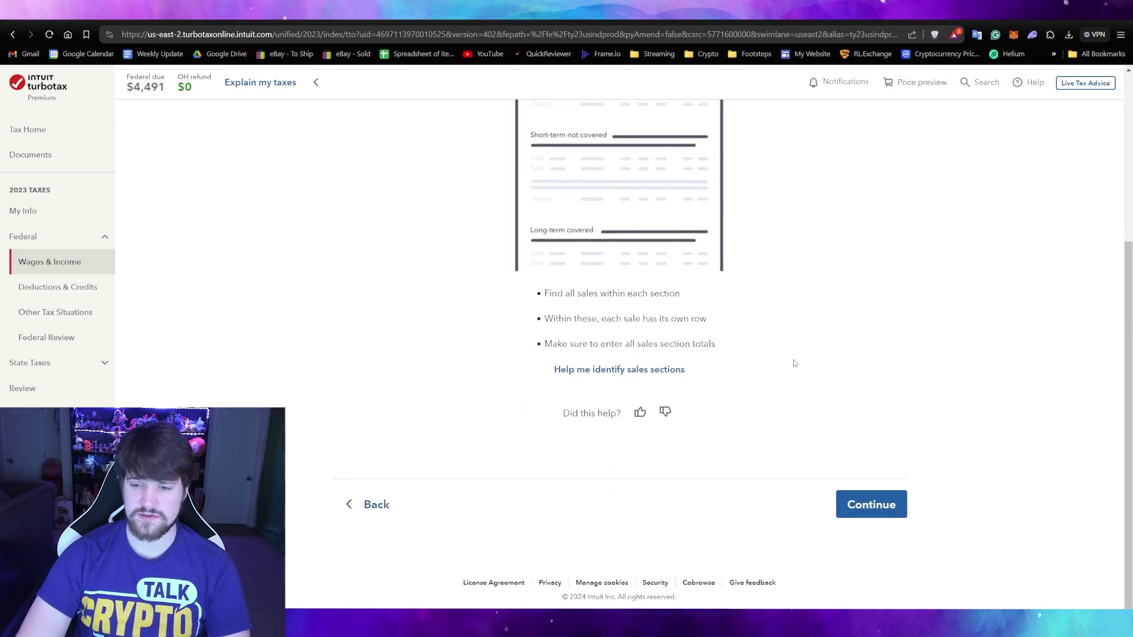
{"action": "left_click", "coordinate": [867, 504]}
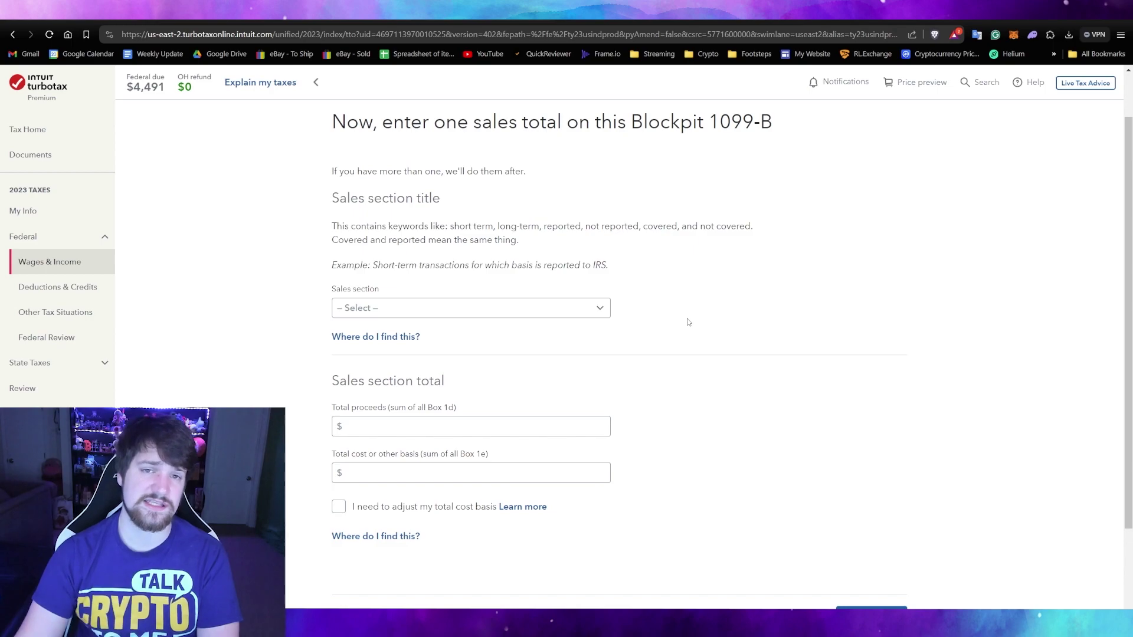
Step: Switch to the Blockpit Full Report PDF, review the tax bases summary and Form 8949 pages, and search for "fee"
{"action": "key", "text": "ctrl+Tab"}
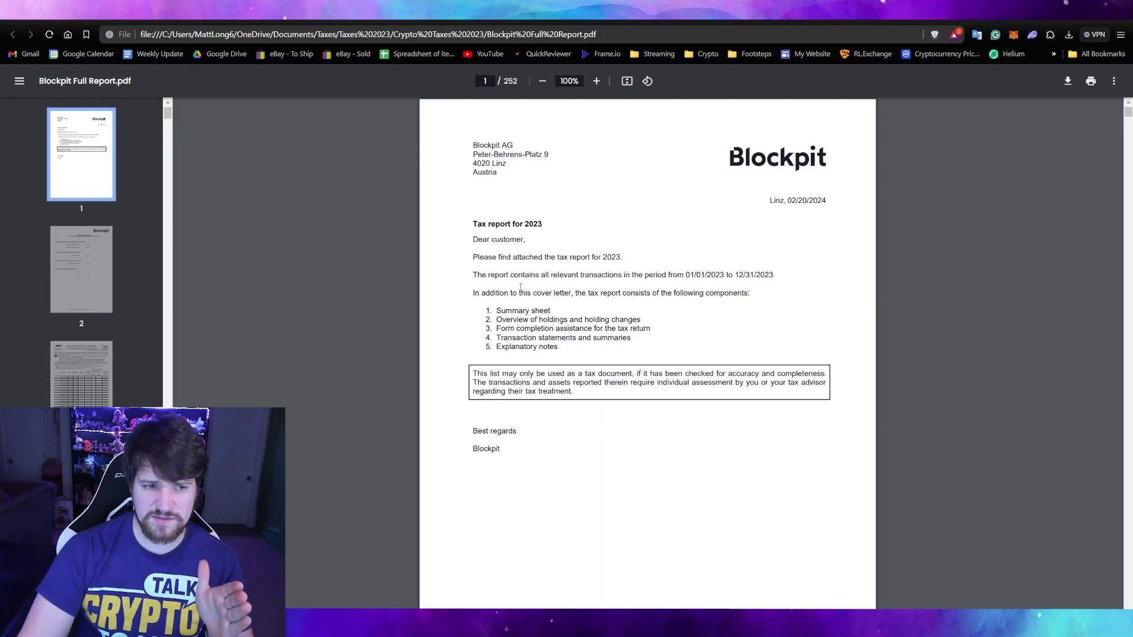
{"action": "left_click", "coordinate": [111, 263]}
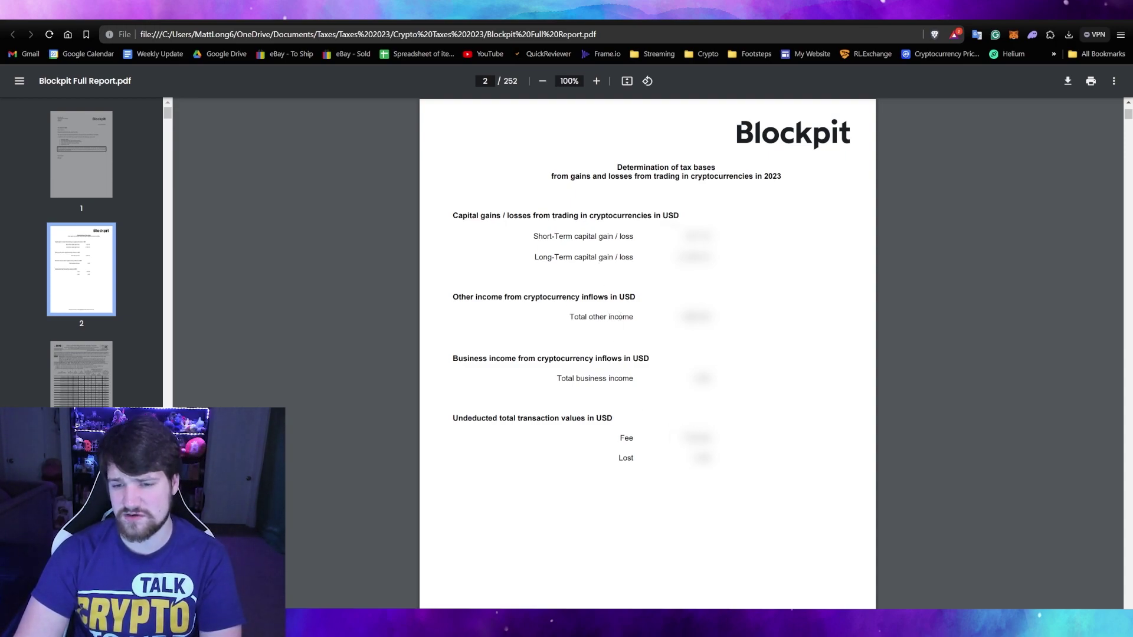
{"action": "key", "text": "ctrl+f"}
{"action": "type", "text": "fee"}
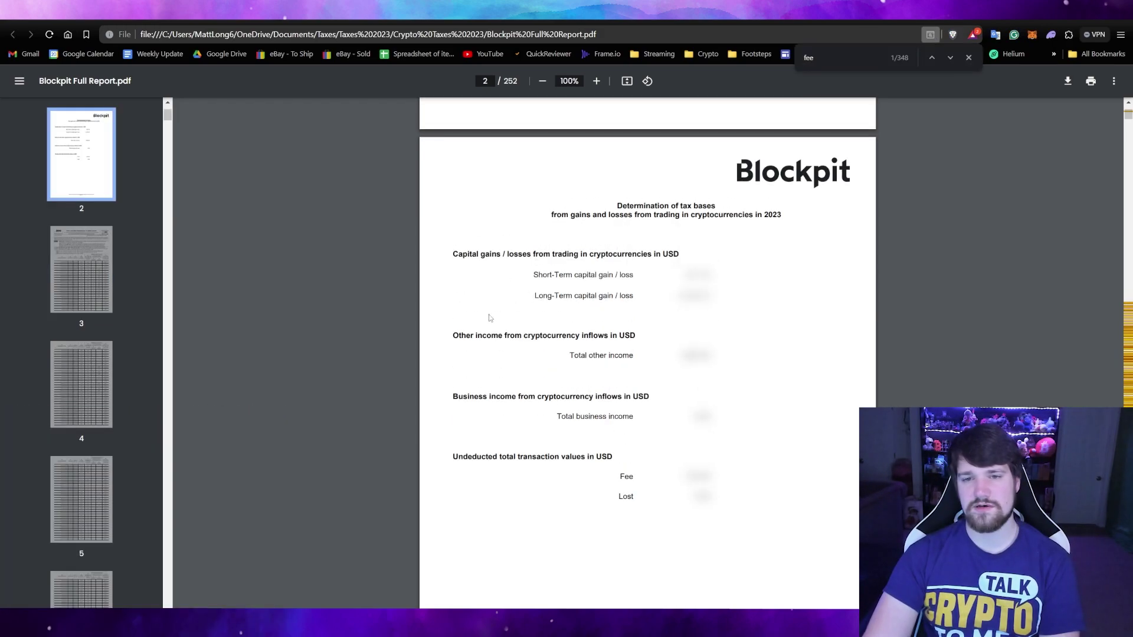
{"action": "left_click", "coordinate": [99, 271]}
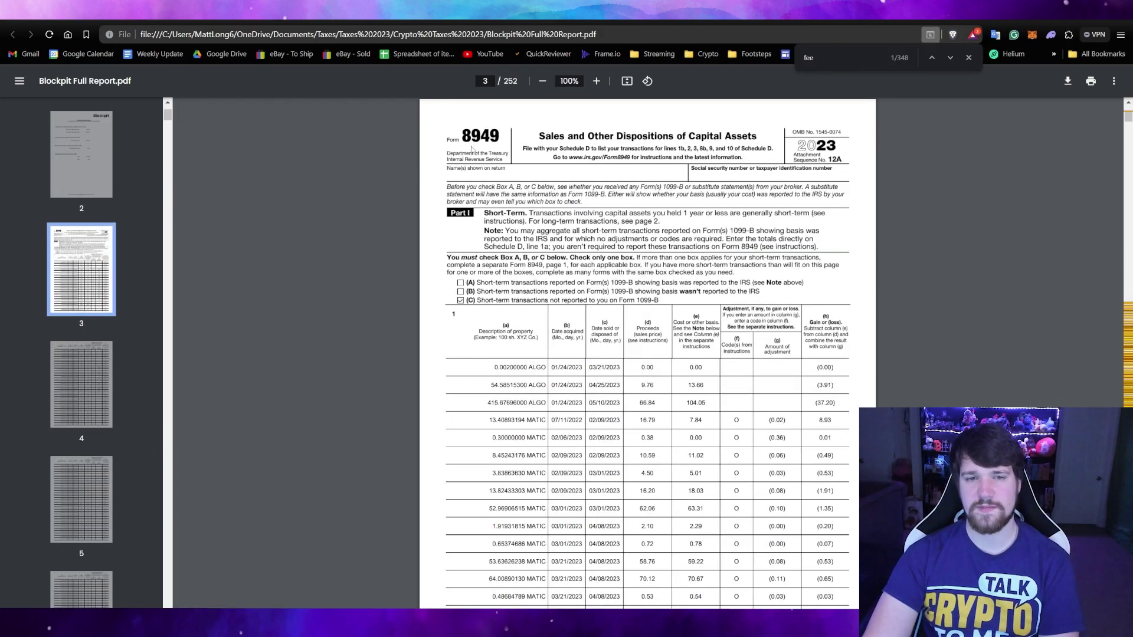
{"action": "scroll", "coordinate": [167, 121], "scroll_direction": "up", "scroll_amount": 2}
{"action": "key", "text": "Escape"}
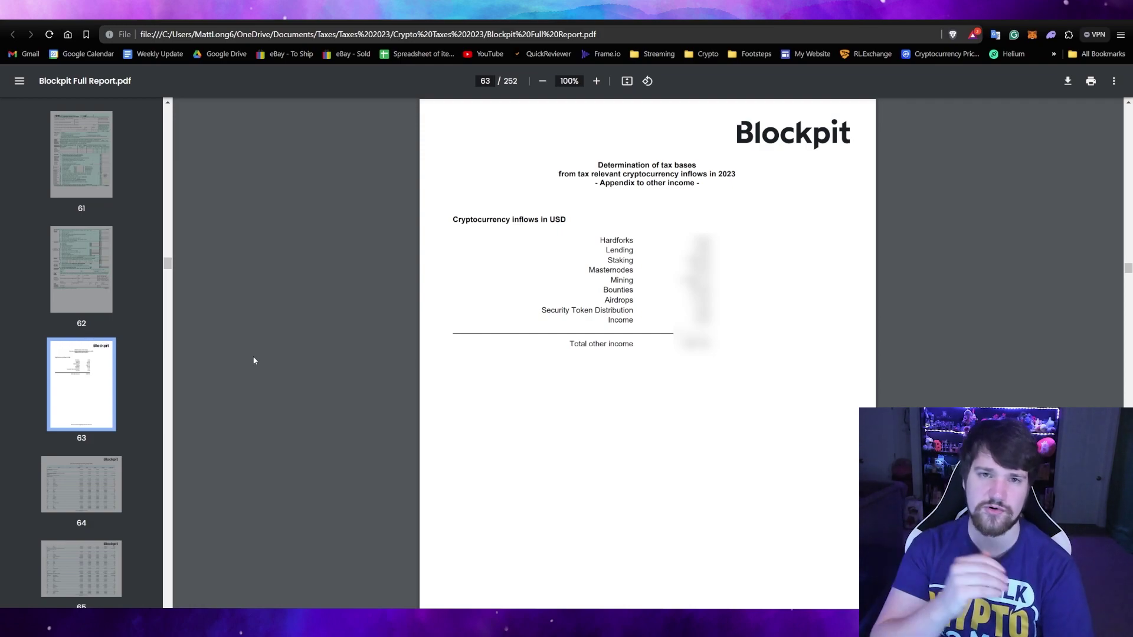
Step: Examine the report's other income appendix, capital gains and losses summary, other income summary and transaction statement
{"action": "key", "text": "Right"}
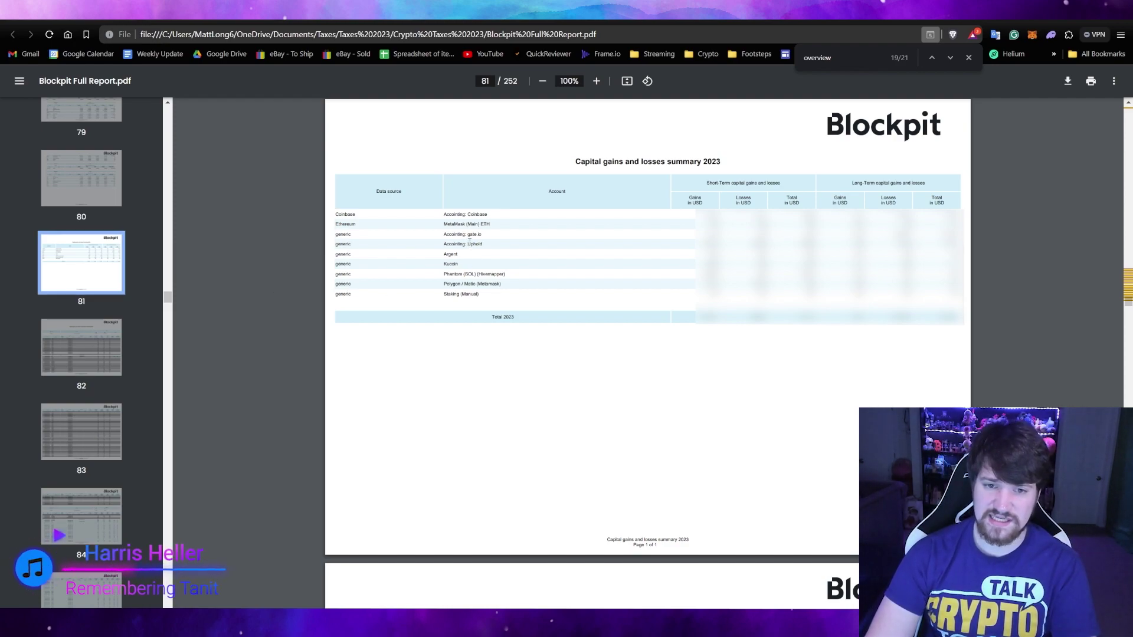
{"action": "key", "text": "Escape"}
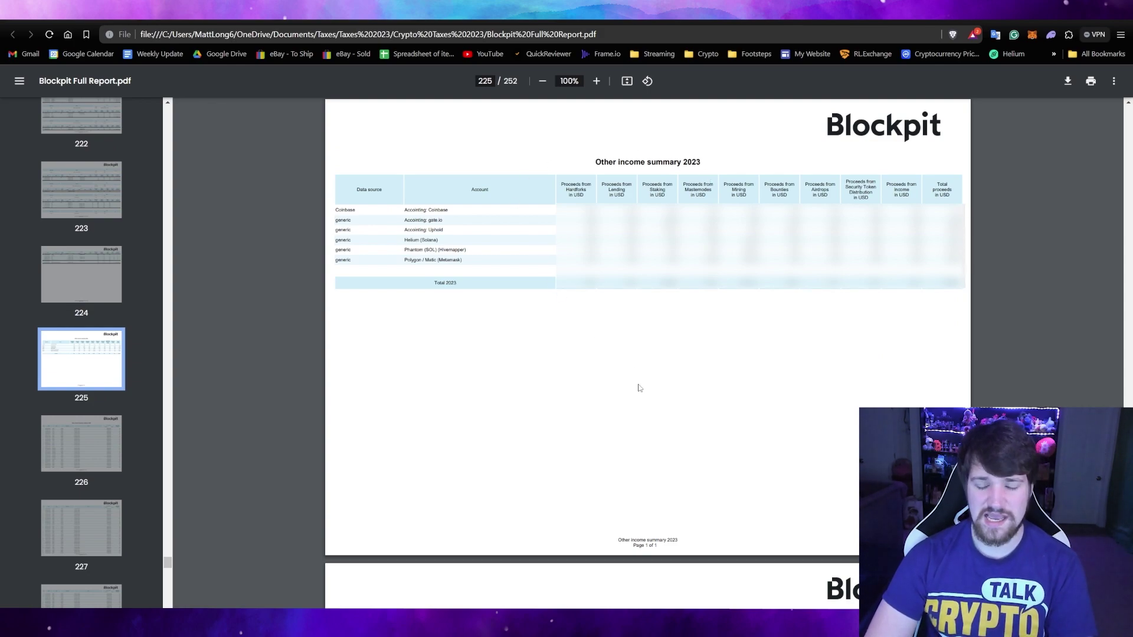
{"action": "scroll", "coordinate": [638, 388], "scroll_direction": "down", "scroll_amount": 4}
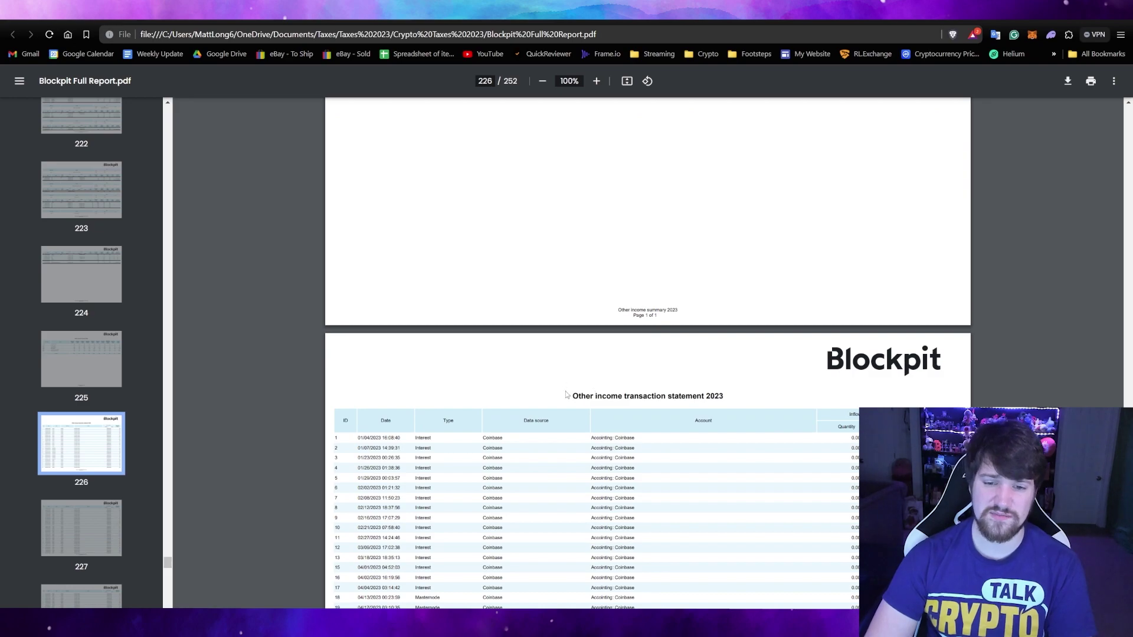
{"action": "left_click_drag", "start_coordinate": [566, 394], "coordinate": [736, 394]}
{"action": "left_click", "coordinate": [735, 393]}
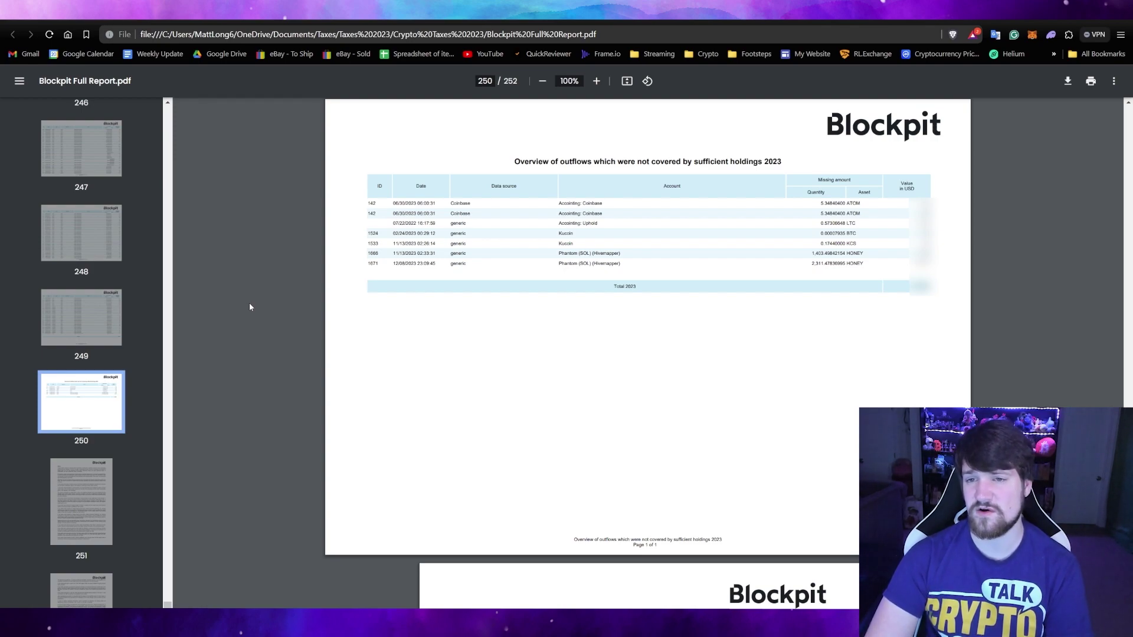
Step: Check the overview of outflows not covered by sufficient holdings on page 250 and search the report for "fee"
{"action": "key", "text": "ctrl+f"}
{"action": "type", "text": "fee"}
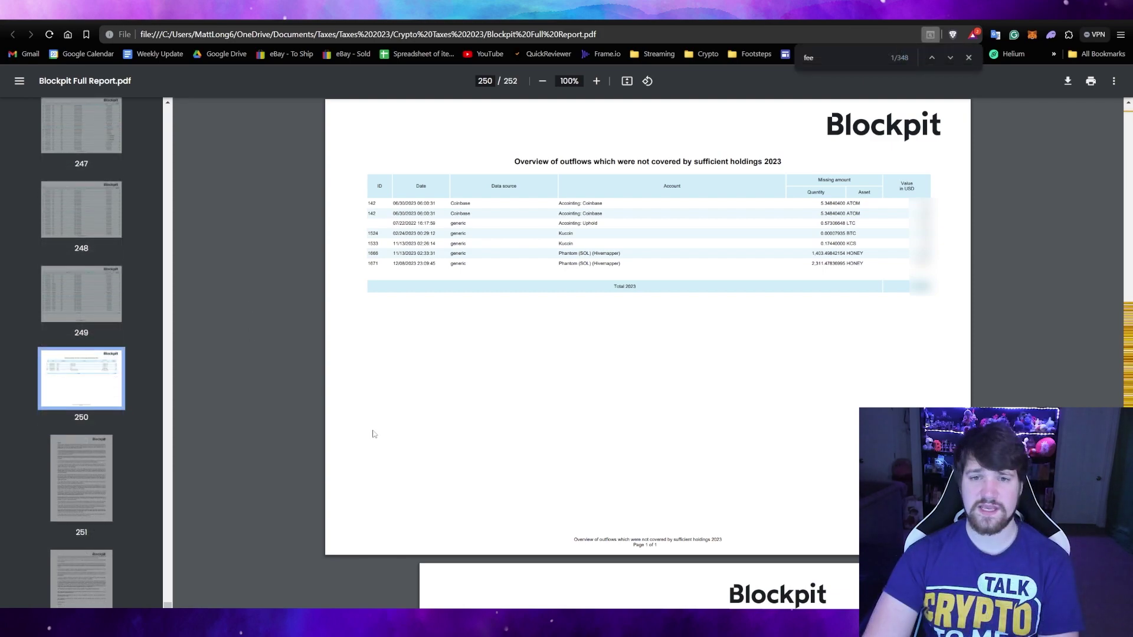
{"action": "left_click", "coordinate": [82, 478]}
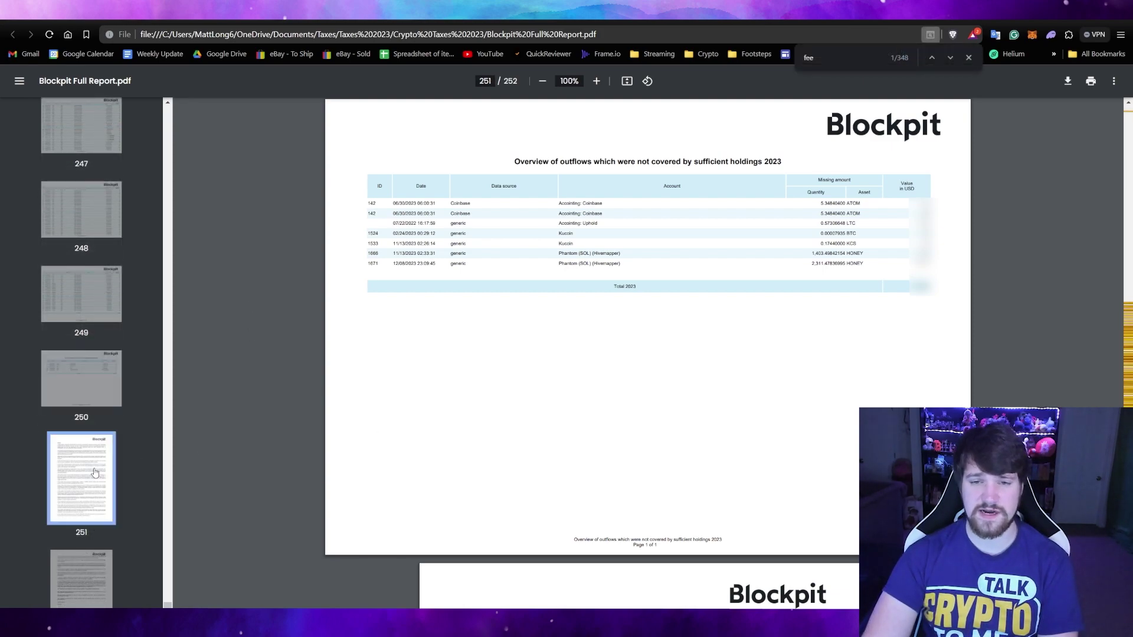
{"action": "key", "text": "Escape"}
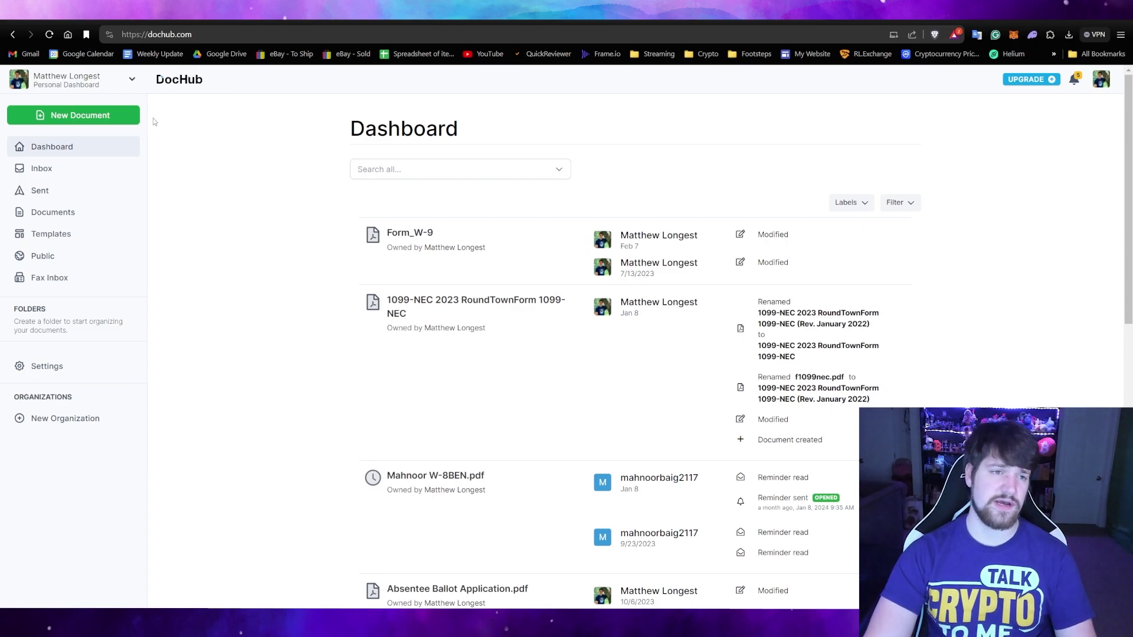
Step: Add Blockpit Full Crypto Tax Report.pdf as a new DocHub document and delete the cover letter and summary pages before Form 8949
{"action": "left_click", "coordinate": [110, 121]}
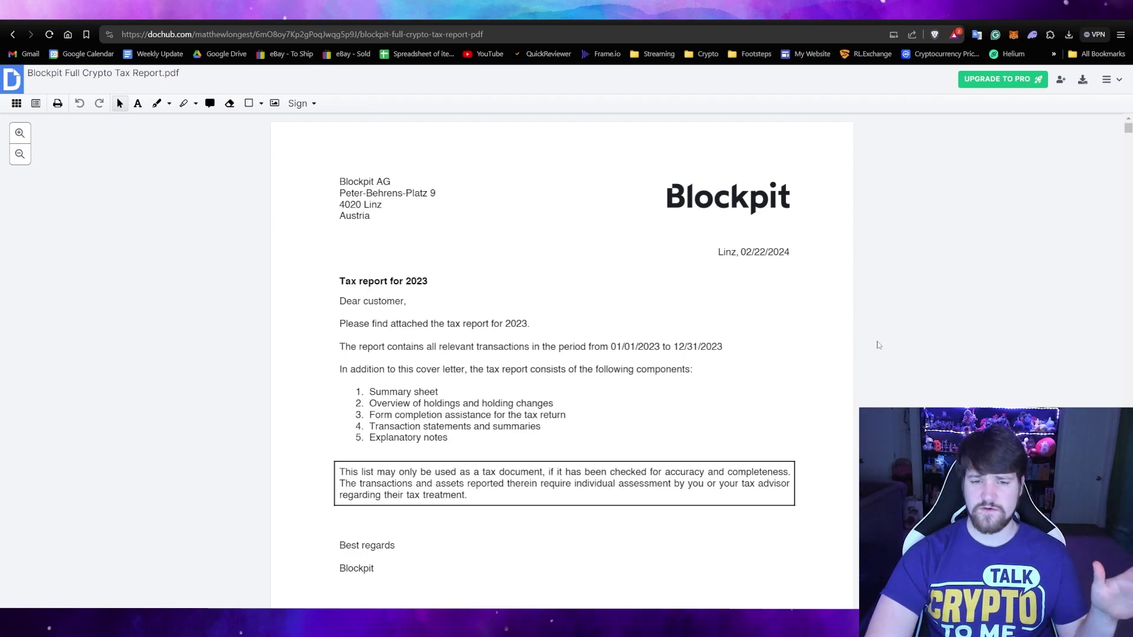
{"action": "scroll", "coordinate": [878, 345], "scroll_direction": "down", "scroll_amount": 7}
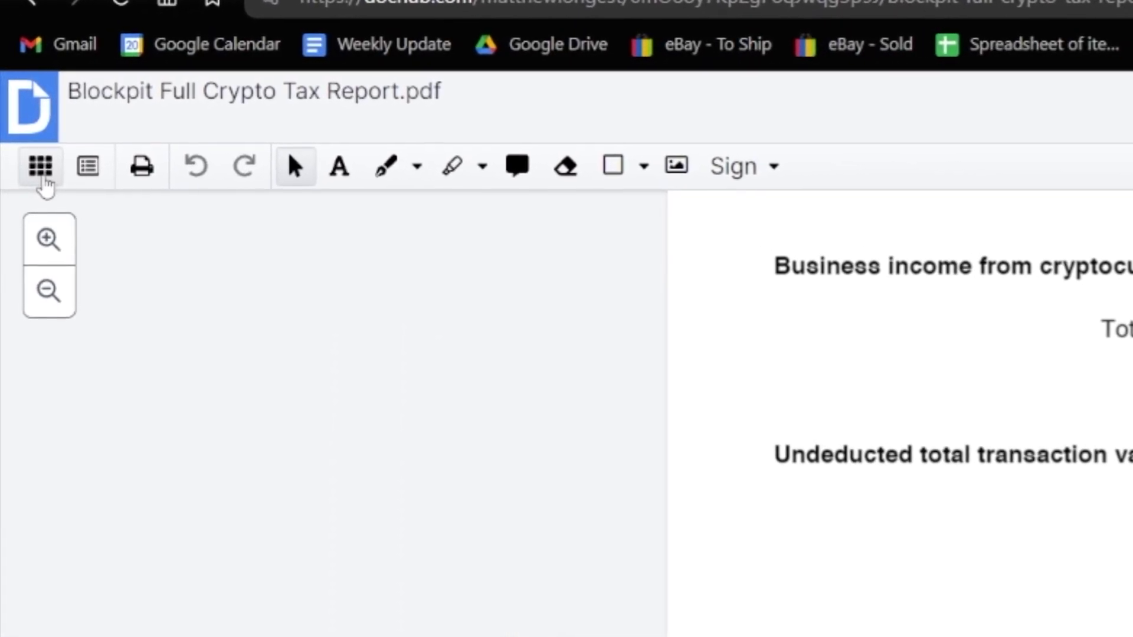
{"action": "left_click", "coordinate": [42, 177]}
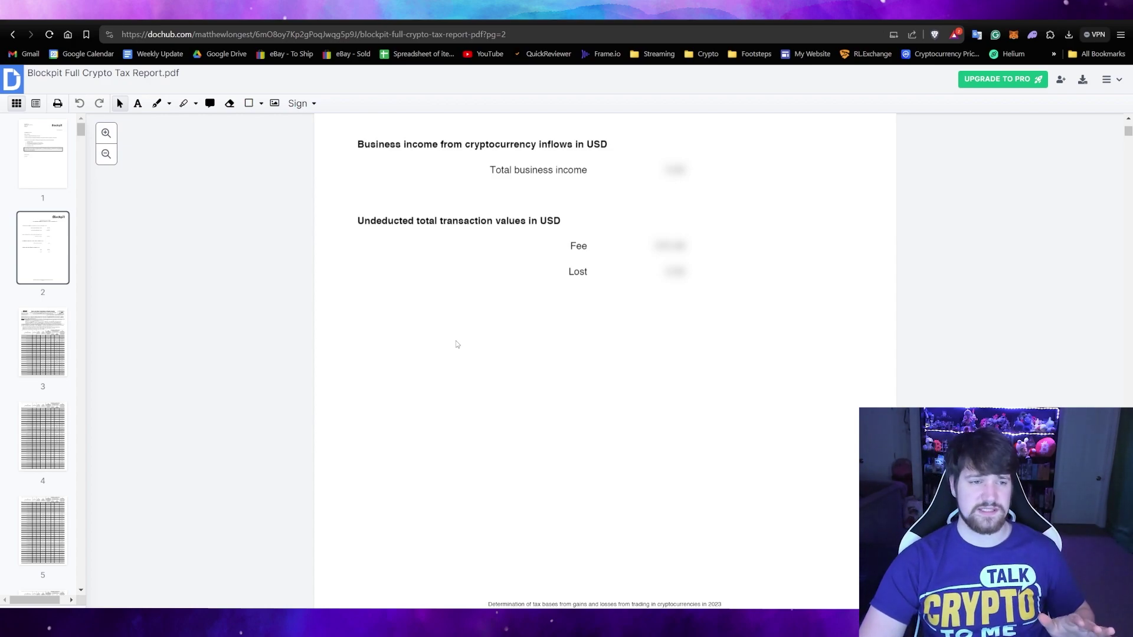
{"action": "left_click", "coordinate": [52, 177]}
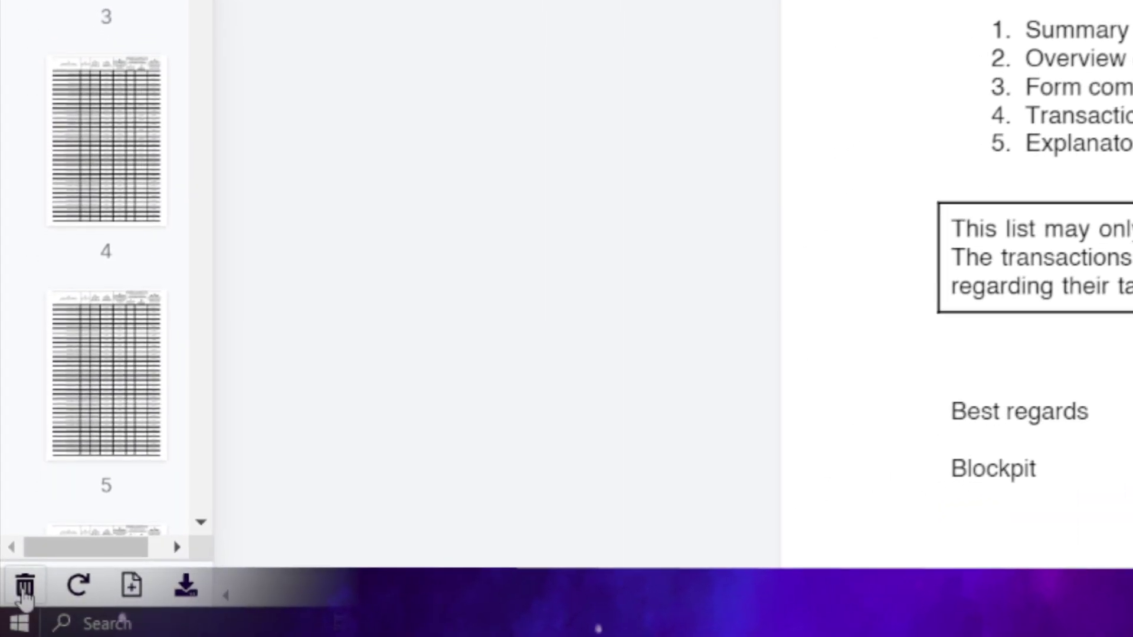
{"action": "left_click", "coordinate": [25, 587]}
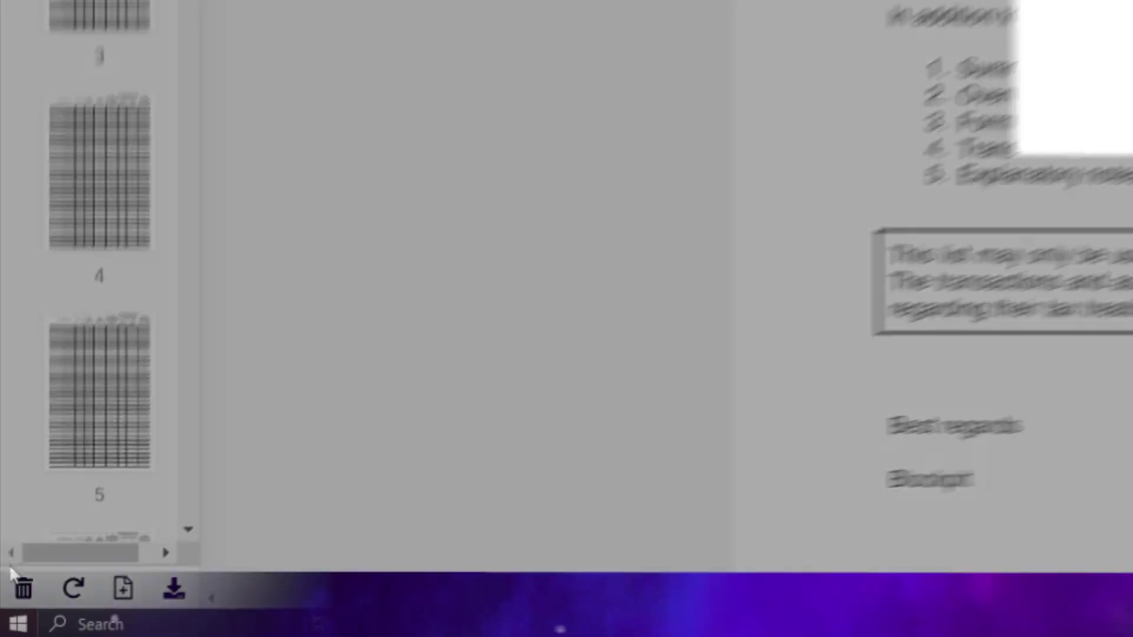
{"action": "left_click", "coordinate": [677, 352]}
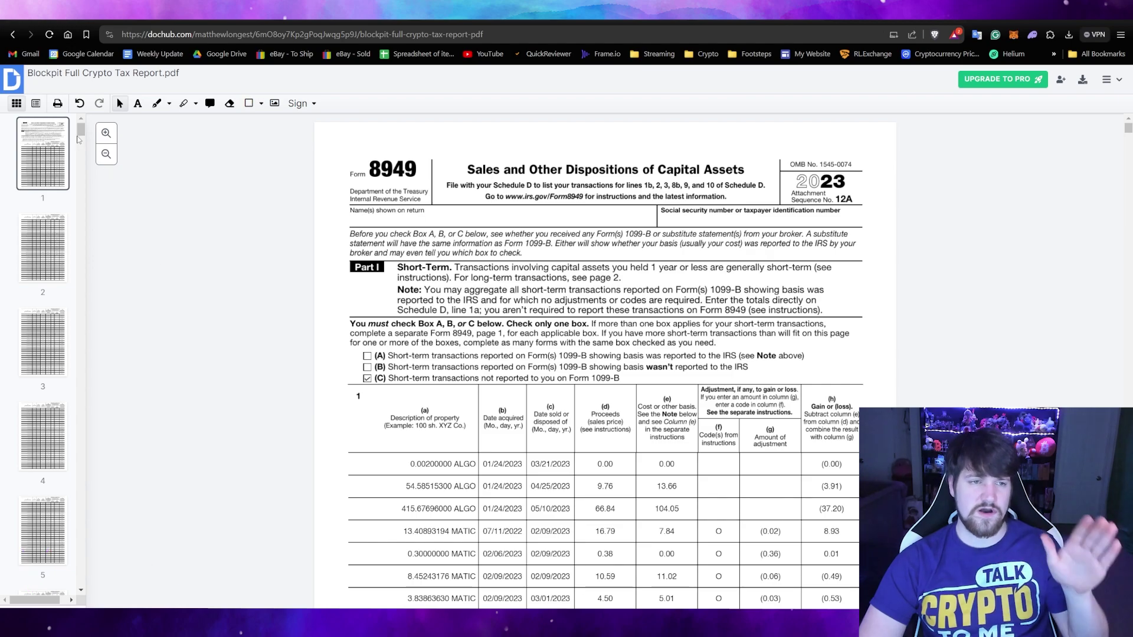
Step: Delete all pages from Schedule D on page 55 through the end of the Blockpit report, keeping only Form 8949
{"action": "left_click_drag", "start_coordinate": [80, 134], "coordinate": [80, 261]}
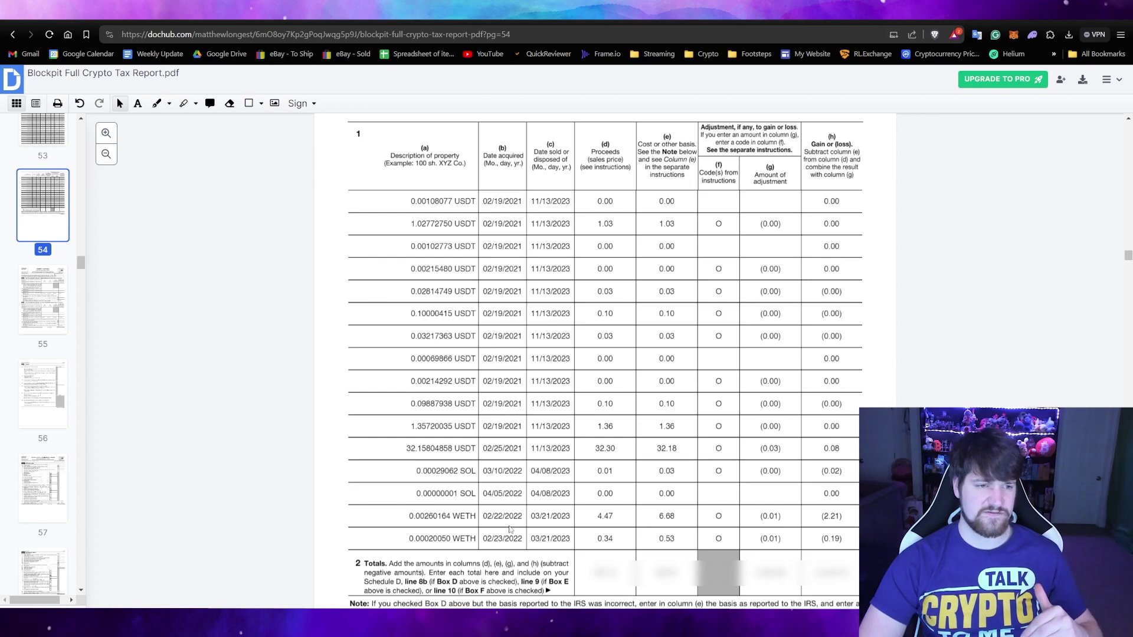
{"action": "left_click", "coordinate": [47, 316]}
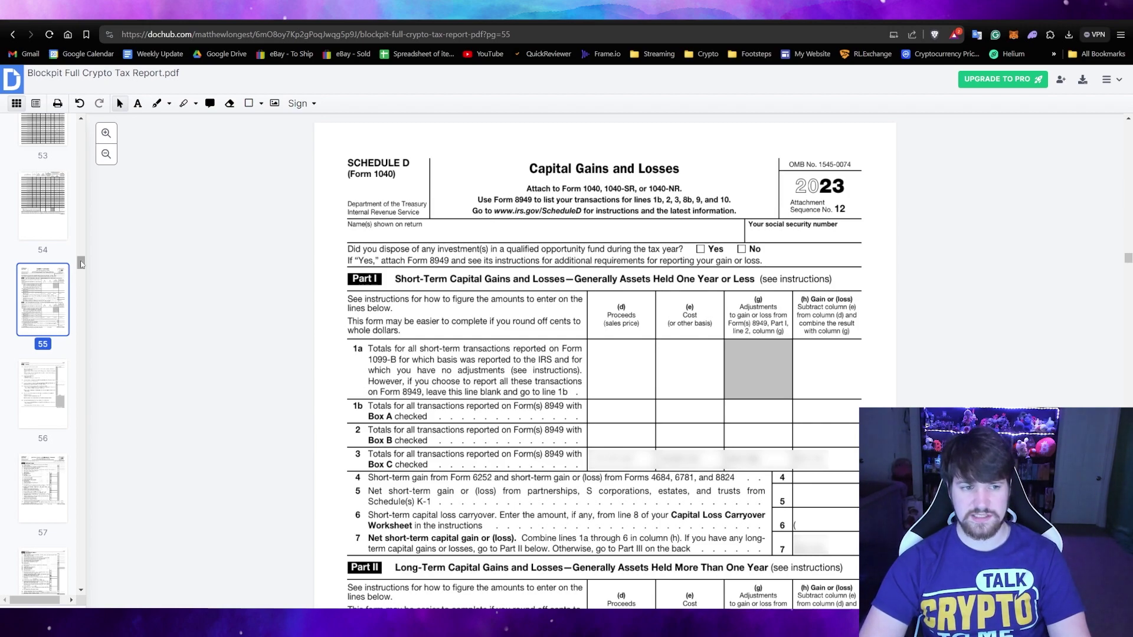
{"action": "left_click_drag", "start_coordinate": [81, 265], "coordinate": [82, 579]}
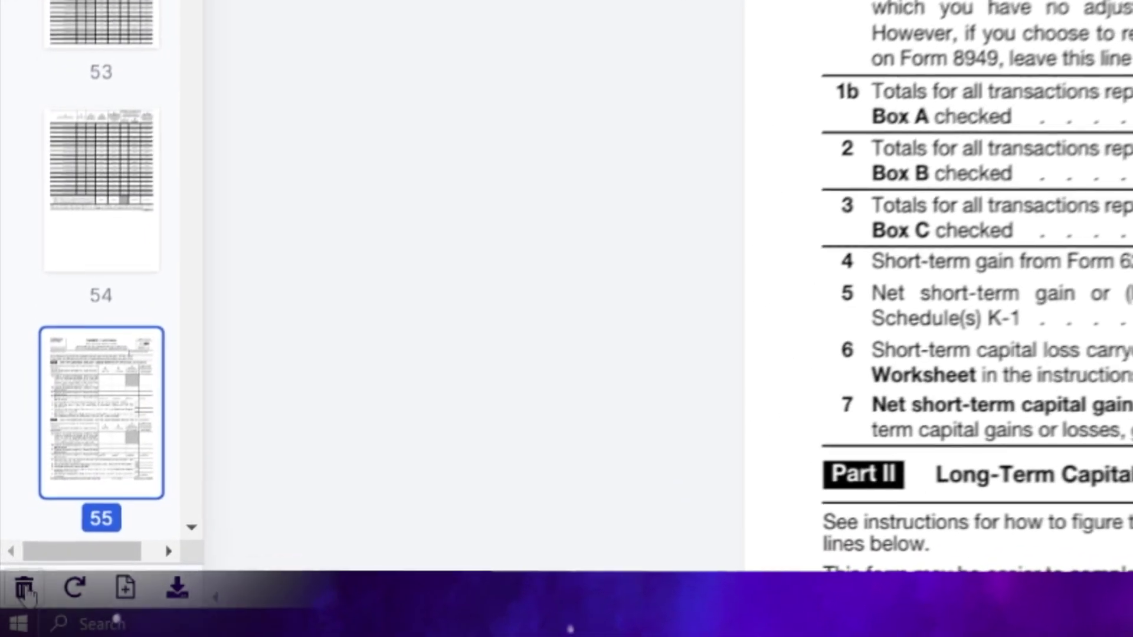
{"action": "left_click", "coordinate": [11, 614]}
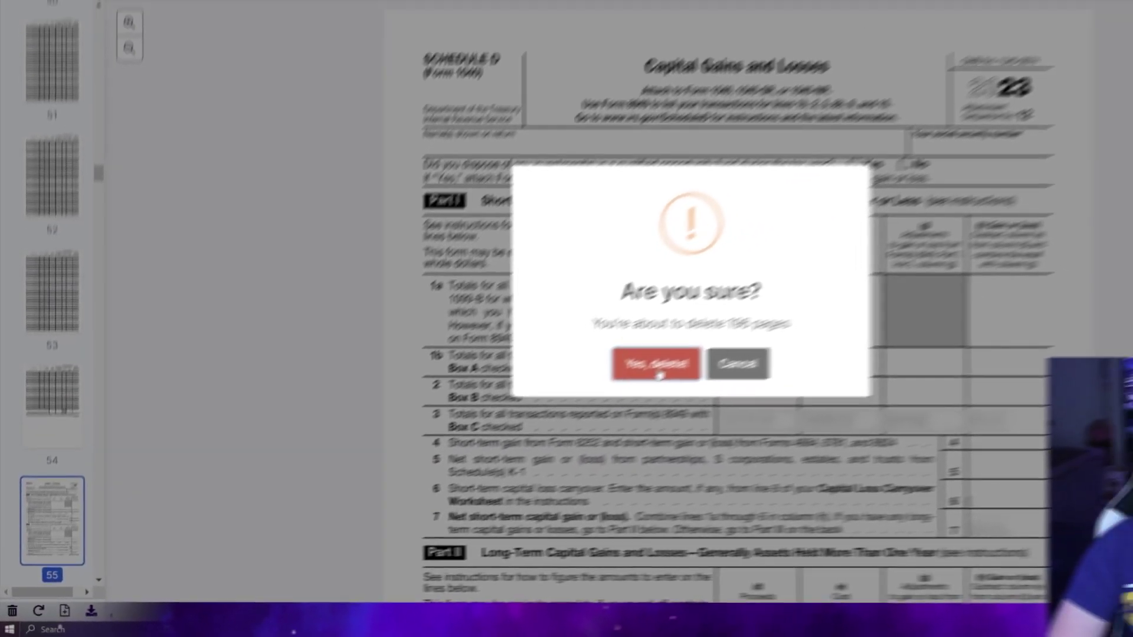
{"action": "left_click", "coordinate": [652, 361]}
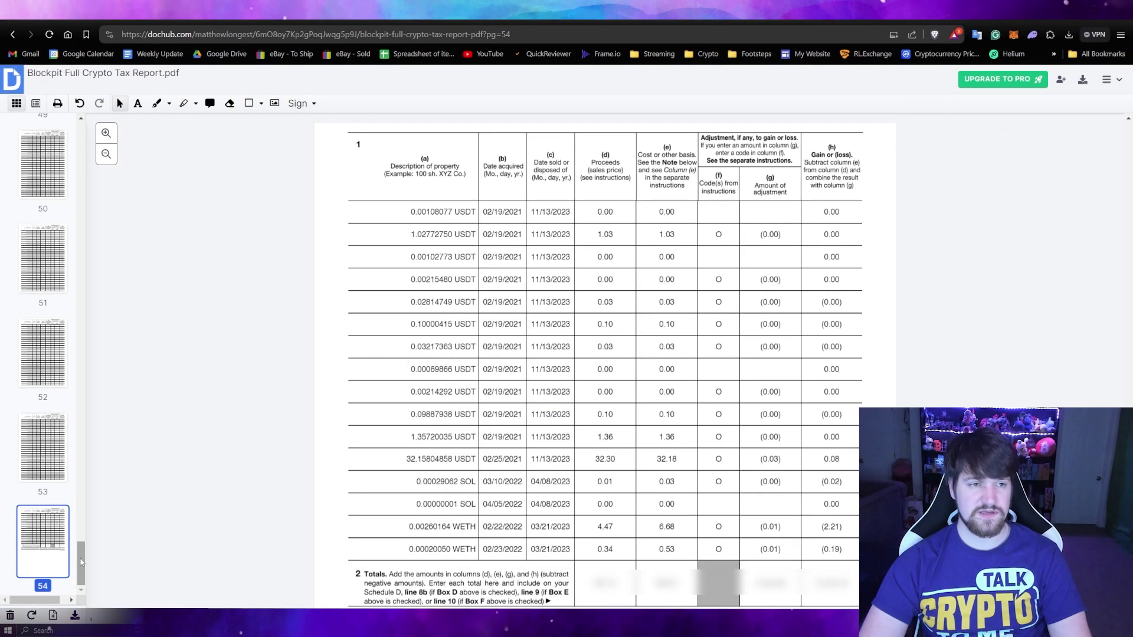
Step: Check the first and last remaining Form 8949 pages and download the trimmed PDF
{"action": "mouse_move", "coordinate": [80, 561]}
{"action": "left_mouse_down"}
{"action": "mouse_move", "coordinate": [80, 148]}
{"action": "mouse_move", "coordinate": [80, 567]}
{"action": "left_mouse_up"}
{"action": "left_click", "coordinate": [78, 152]}
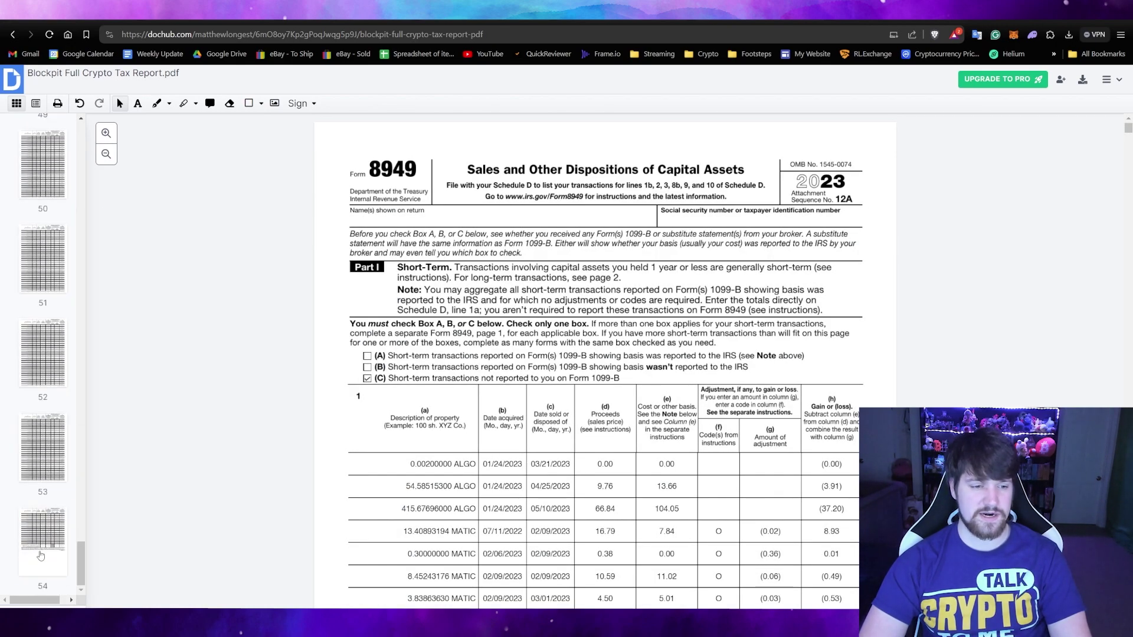
{"action": "left_click", "coordinate": [41, 556]}
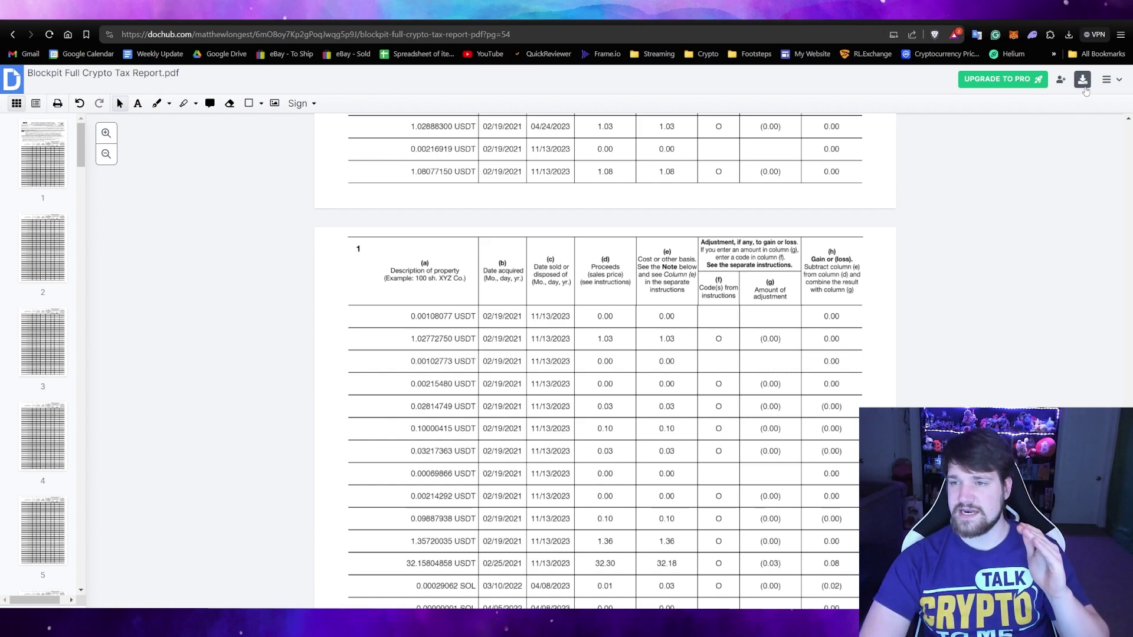
{"action": "left_click", "coordinate": [1082, 80]}
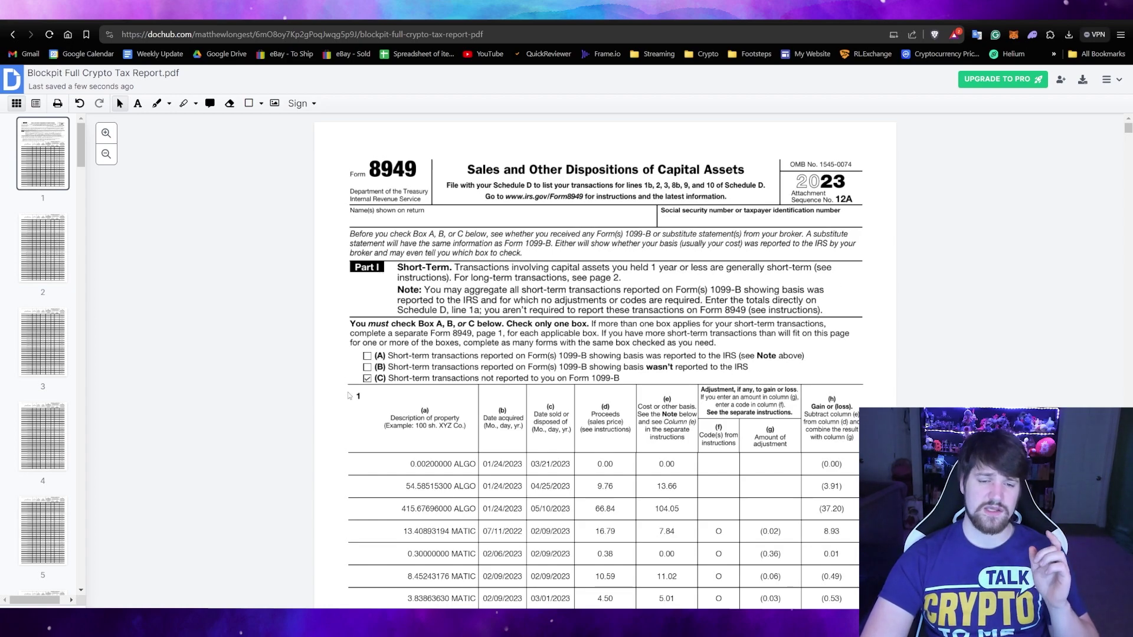
Step: Find the short-term totals page in Form 8949, switch to TurboTax and set the sales section to "Short-term did not receive 1099-B form"
{"action": "scroll", "coordinate": [348, 395], "scroll_direction": "down", "scroll_amount": 20}
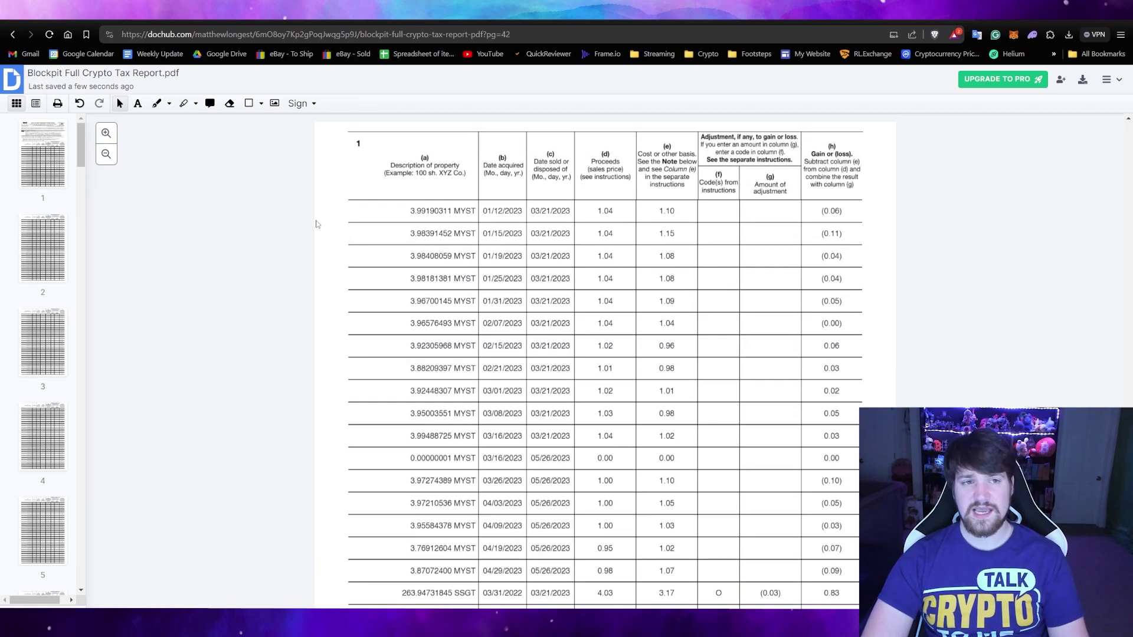
{"action": "left_click", "coordinate": [198, 17]}
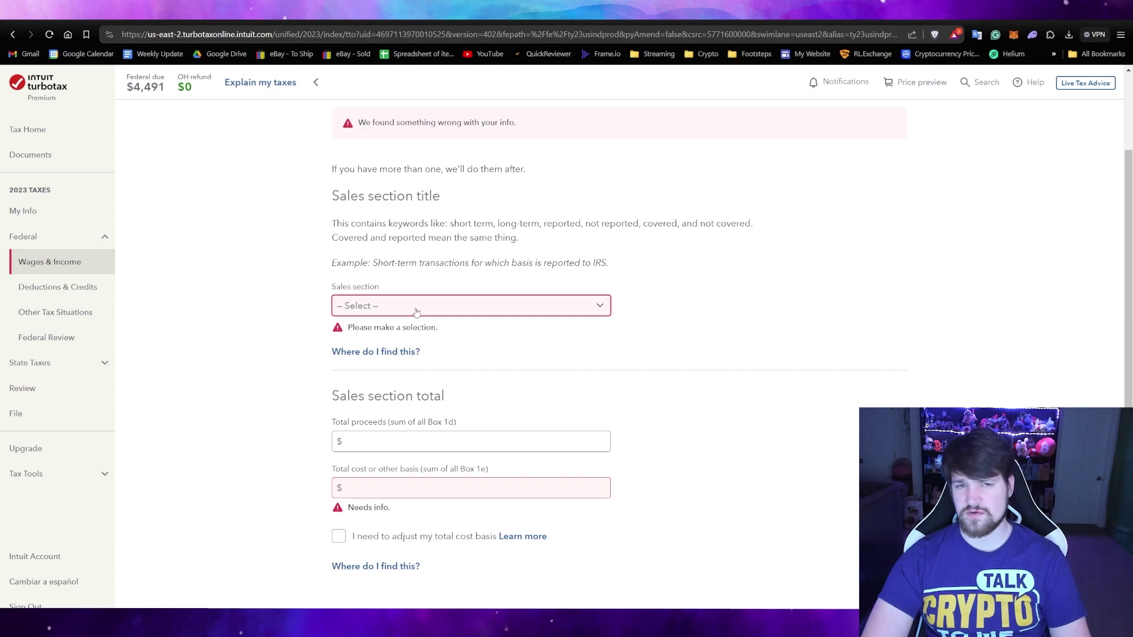
{"action": "left_click", "coordinate": [416, 306]}
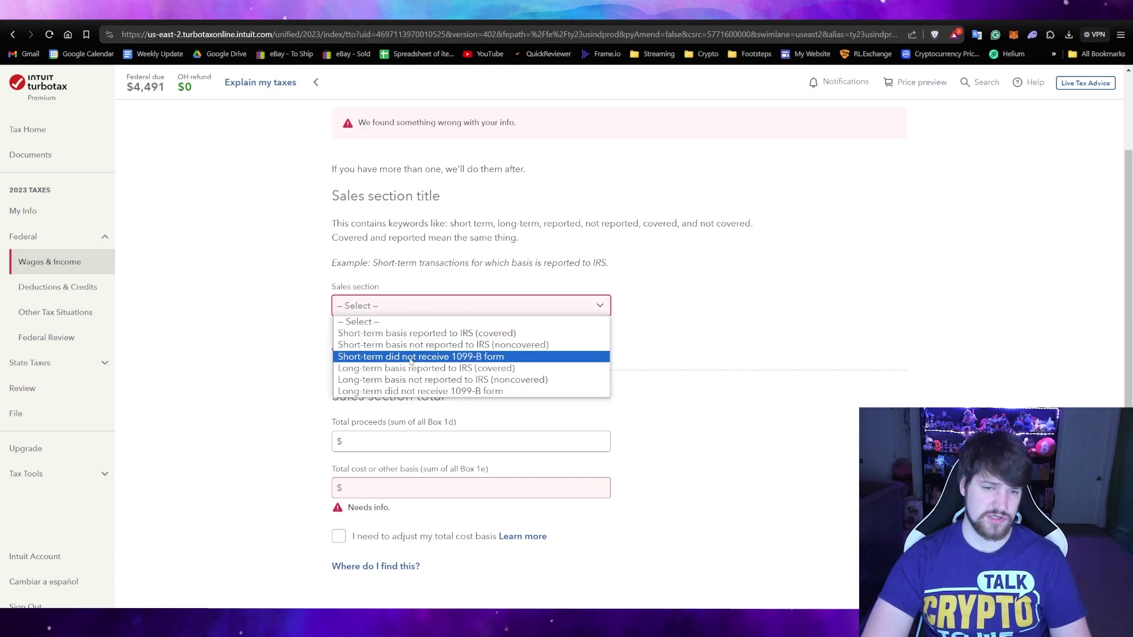
{"action": "left_click", "coordinate": [508, 357]}
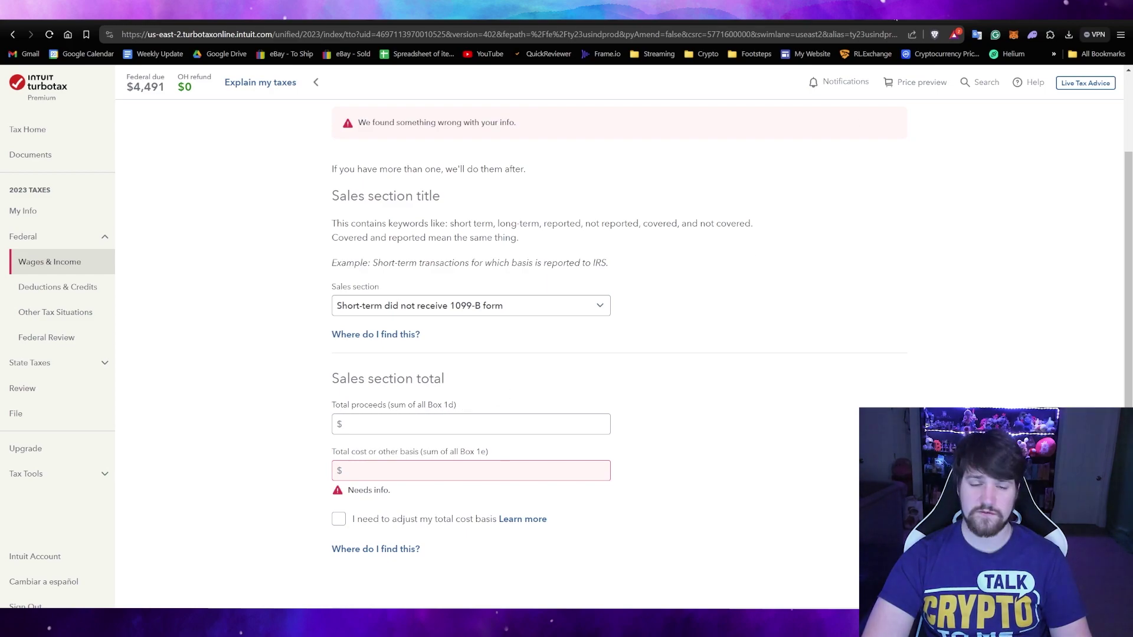
Step: Look up the short-term column (d) and (e) totals on Form 8949 and enter them as total proceeds and cost basis in TurboTax
{"action": "left_click", "coordinate": [892, 12]}
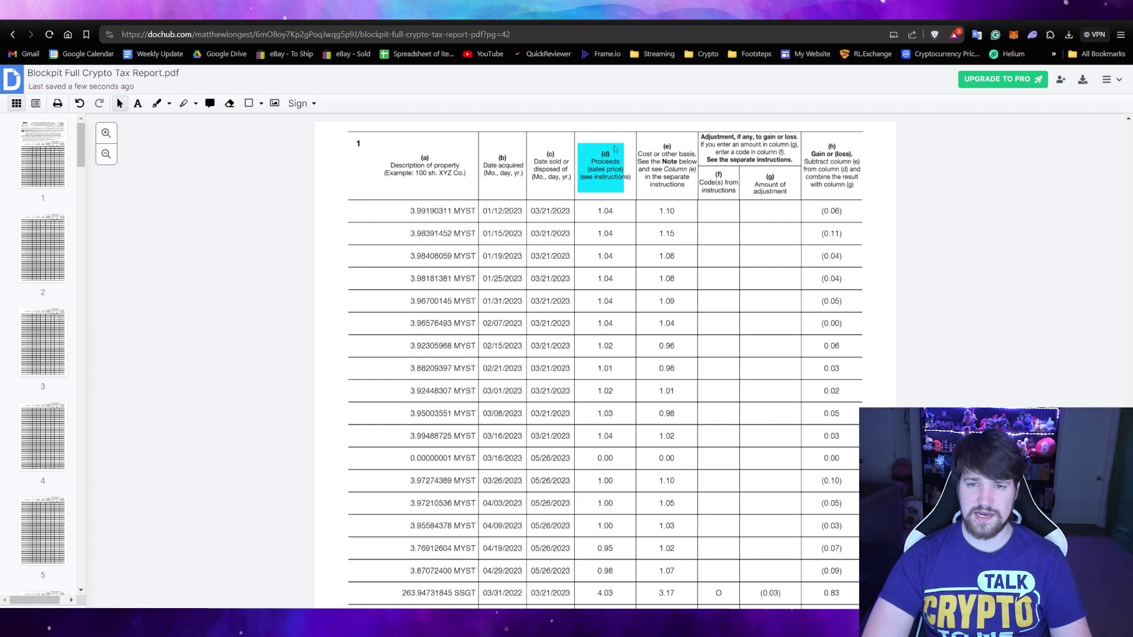
{"action": "scroll", "coordinate": [605, 177], "scroll_direction": "down", "scroll_amount": 4}
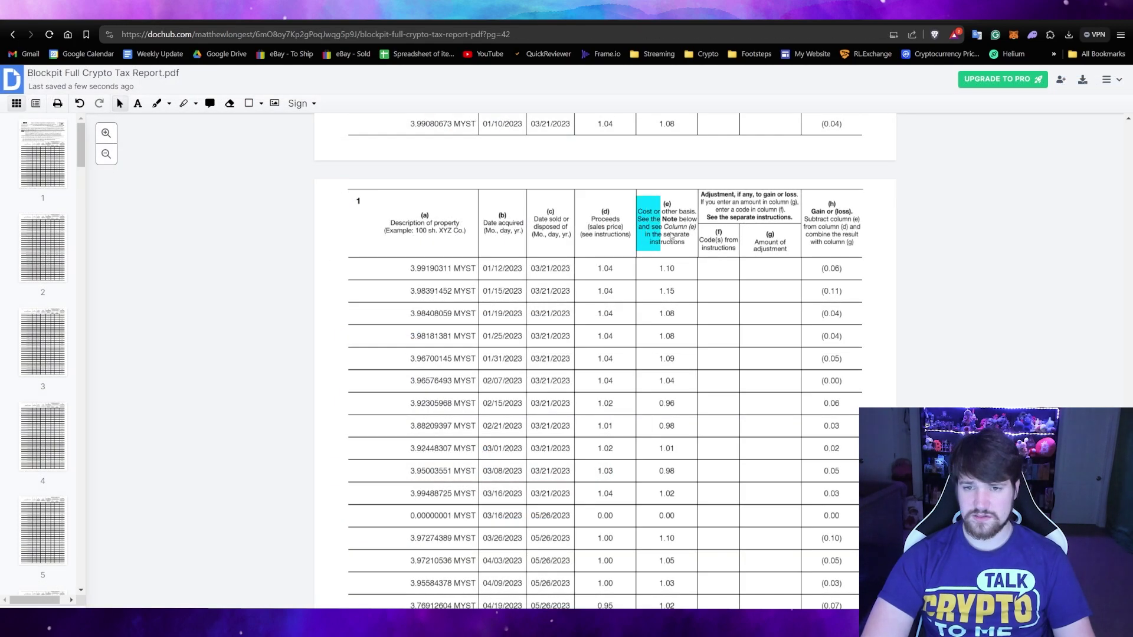
{"action": "scroll", "coordinate": [663, 258], "scroll_direction": "down", "scroll_amount": 5}
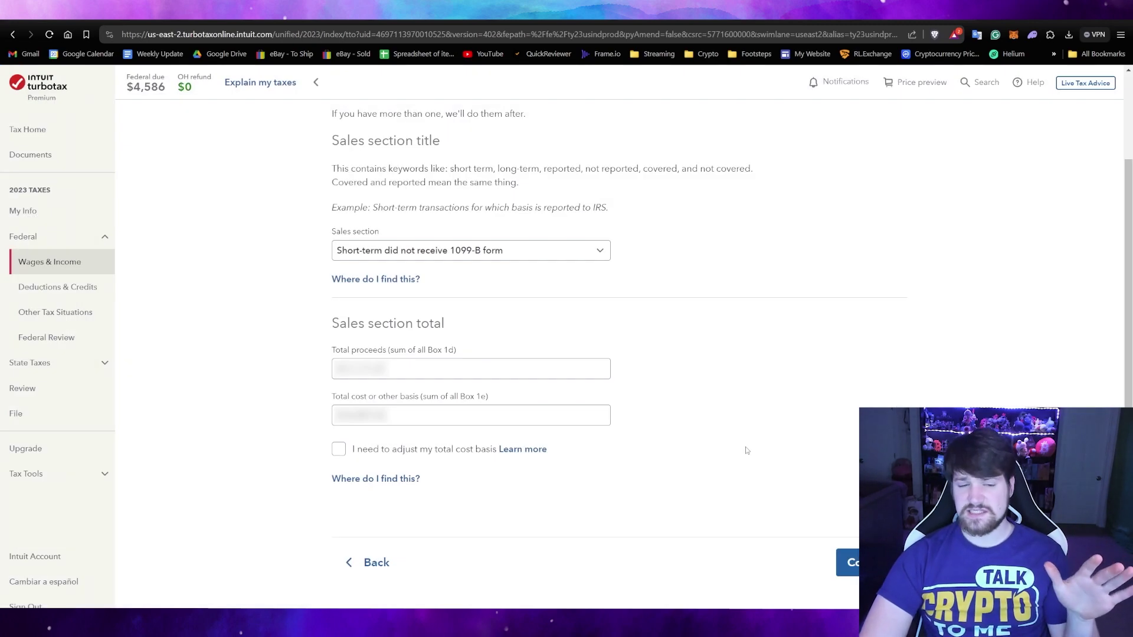
Step: Adjust the short-term cost basis by a negative total with code O (other adjustment not listed), save it and review Form 8949's column (h)
{"action": "left_click", "coordinate": [336, 454]}
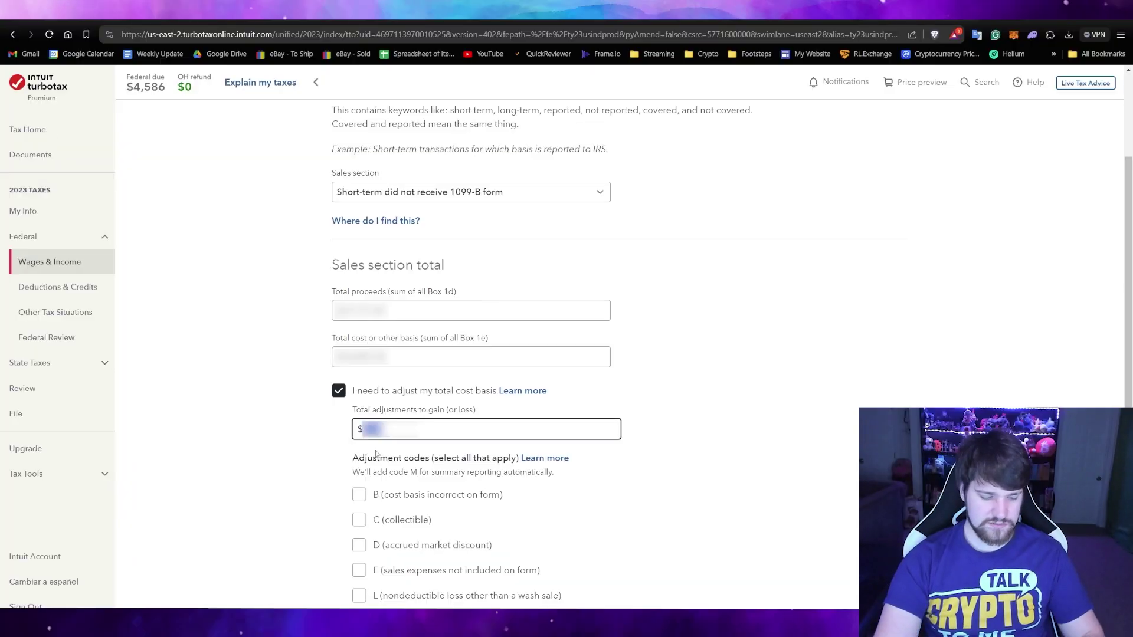
{"action": "type", "text": "-123.50"}
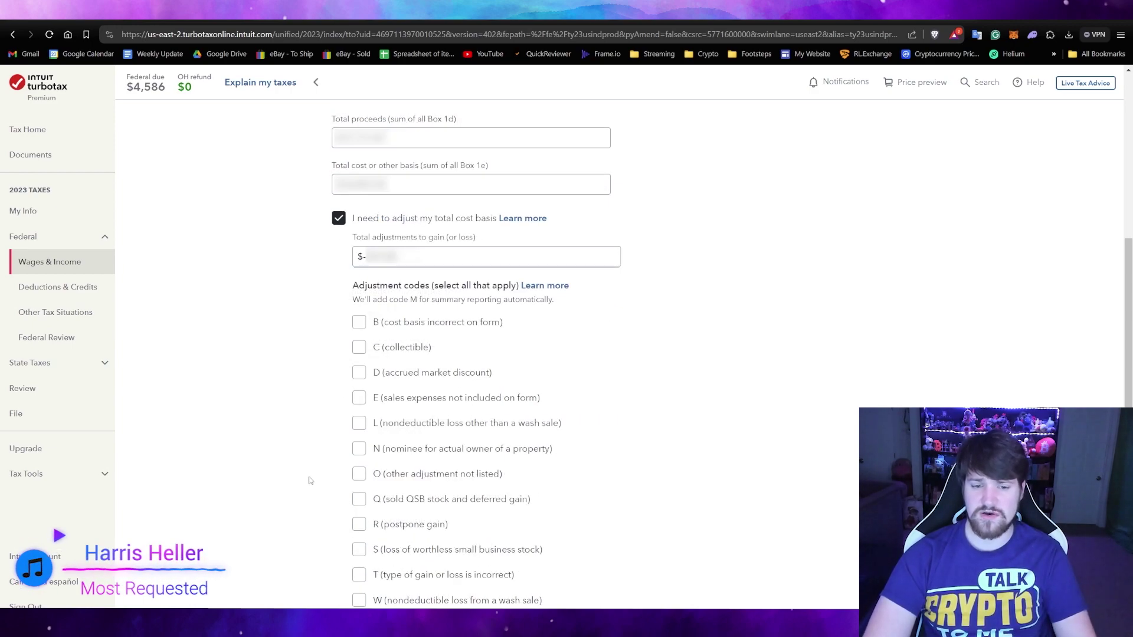
{"action": "left_click", "coordinate": [358, 479]}
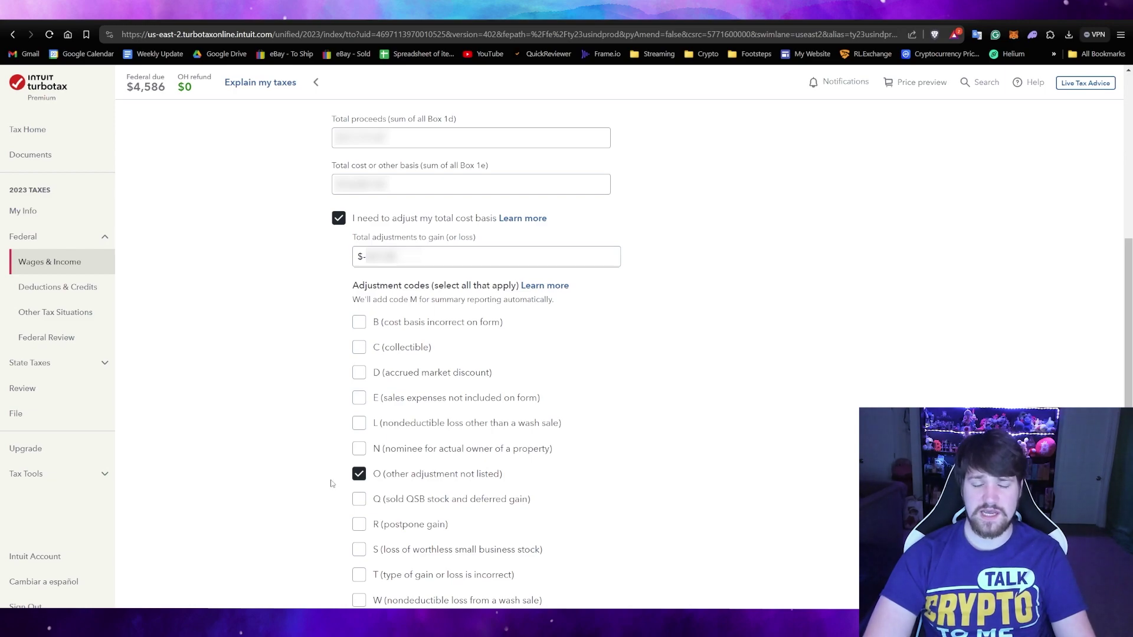
{"action": "scroll", "coordinate": [330, 483], "scroll_direction": "down", "scroll_amount": 4}
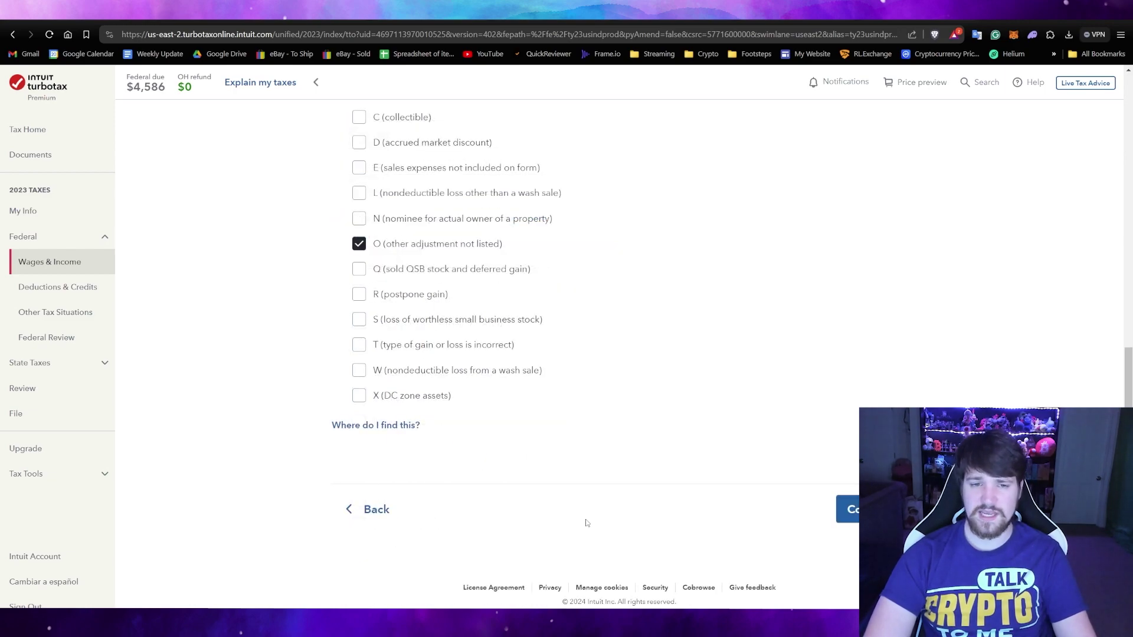
{"action": "left_click", "coordinate": [853, 514]}
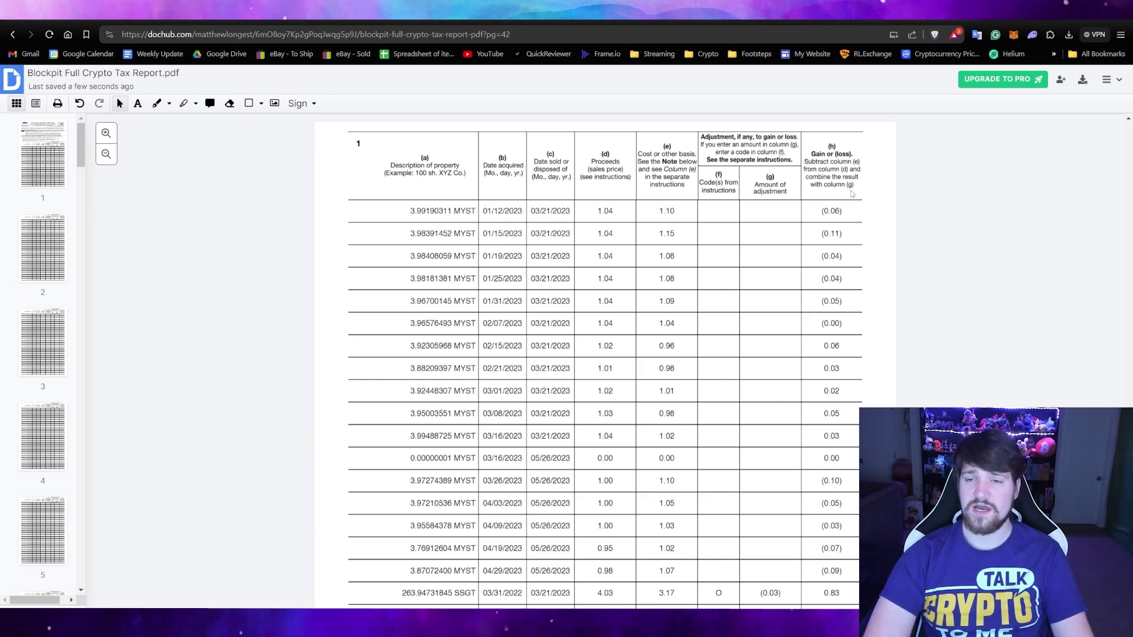
{"action": "scroll", "coordinate": [838, 211], "scroll_direction": "down", "scroll_amount": 5}
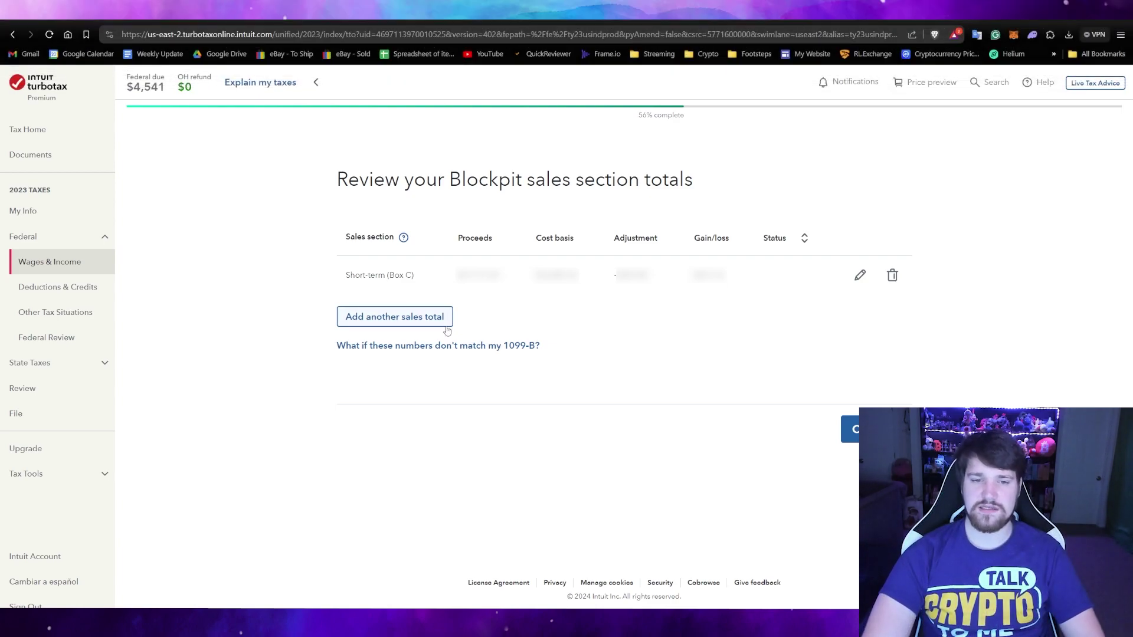
Step: Add another Blockpit sales total and set its sales section to "Long-term did not receive 1099-B form"
{"action": "left_click", "coordinate": [436, 317]}
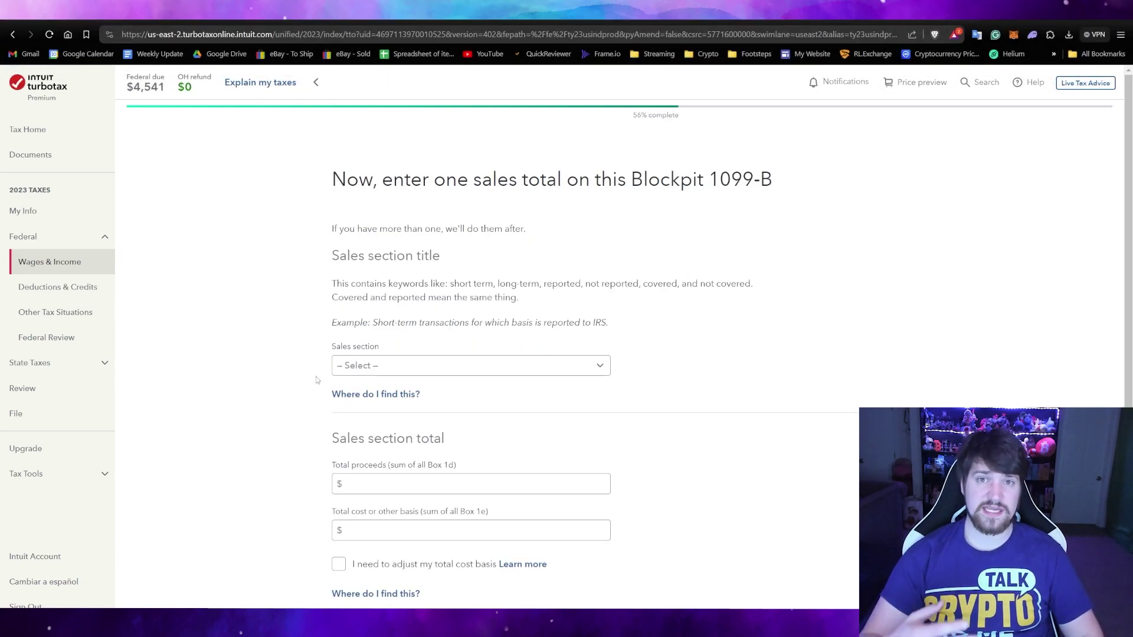
{"action": "left_click", "coordinate": [361, 368]}
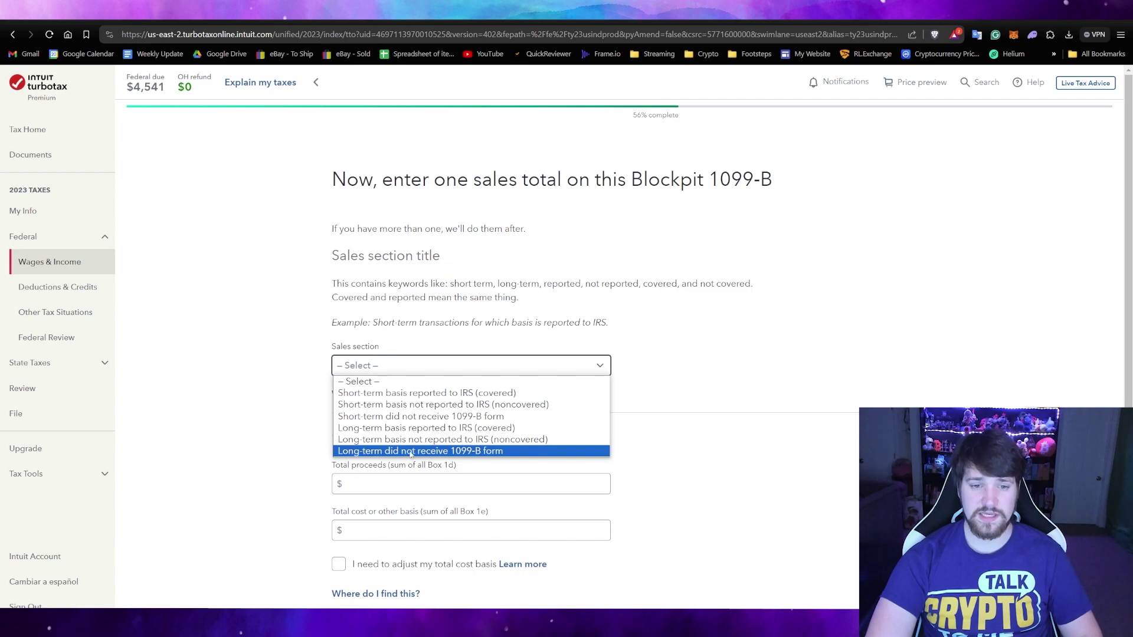
{"action": "left_click", "coordinate": [509, 451]}
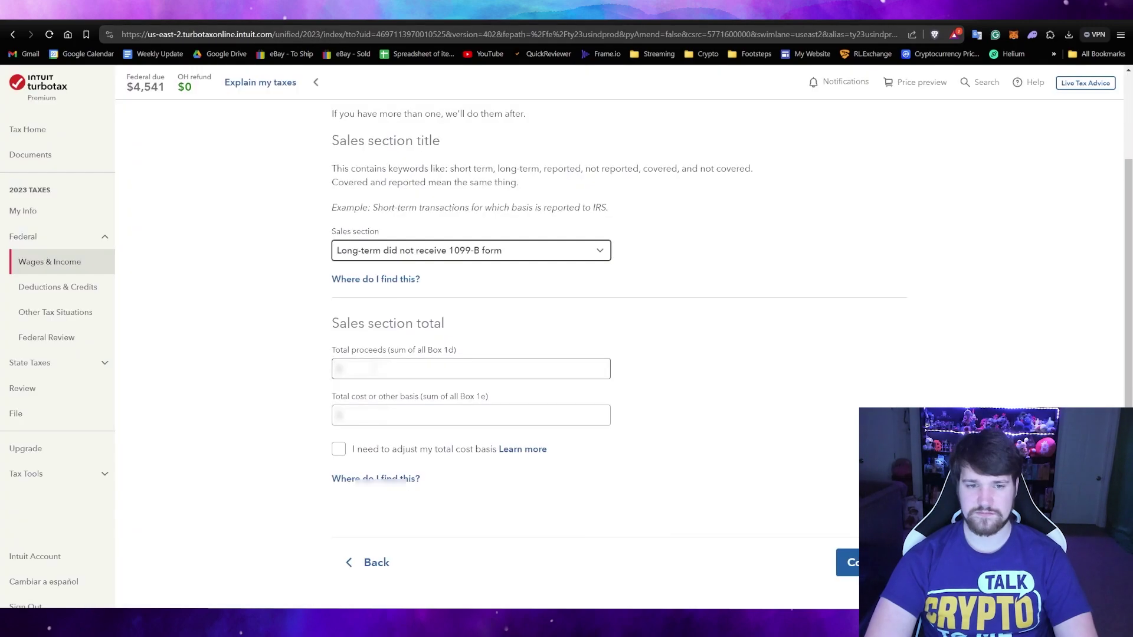
Step: Enter the long-term proceeds, cost basis and adjustment from Form 8949 with code O (other adjustment not listed), and save the sales total
{"action": "left_click", "coordinate": [375, 369]}
{"action": "key", "text": "ctrl+v"}
{"action": "left_click", "coordinate": [796, 23]}
{"action": "left_click_drag", "start_coordinate": [678, 524], "coordinate": [656, 524]}
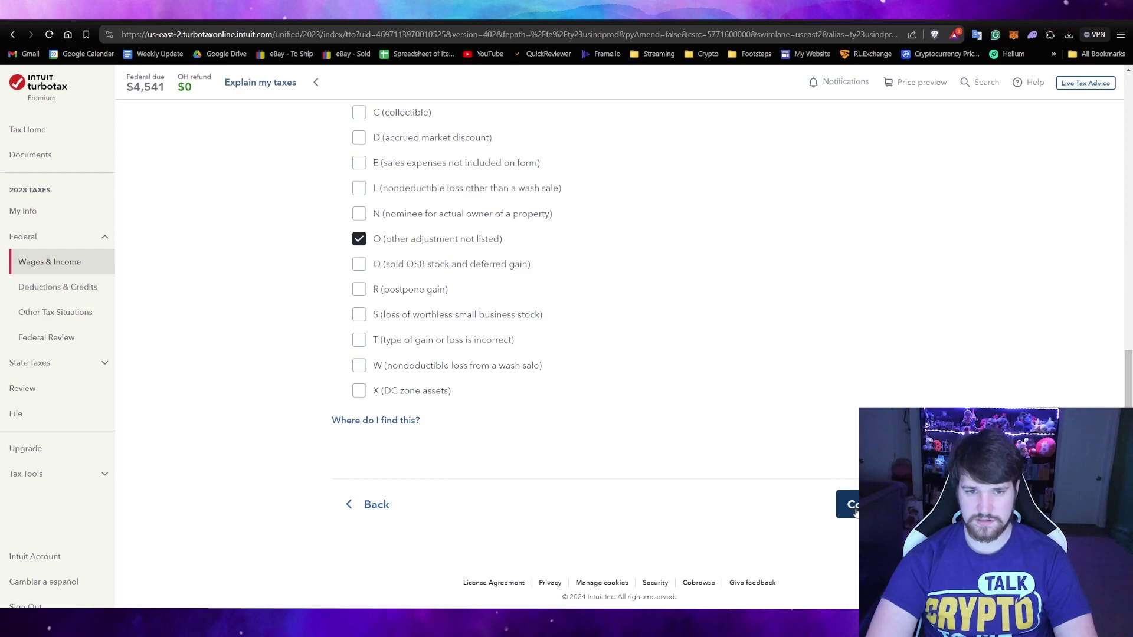
{"action": "left_click", "coordinate": [852, 506]}
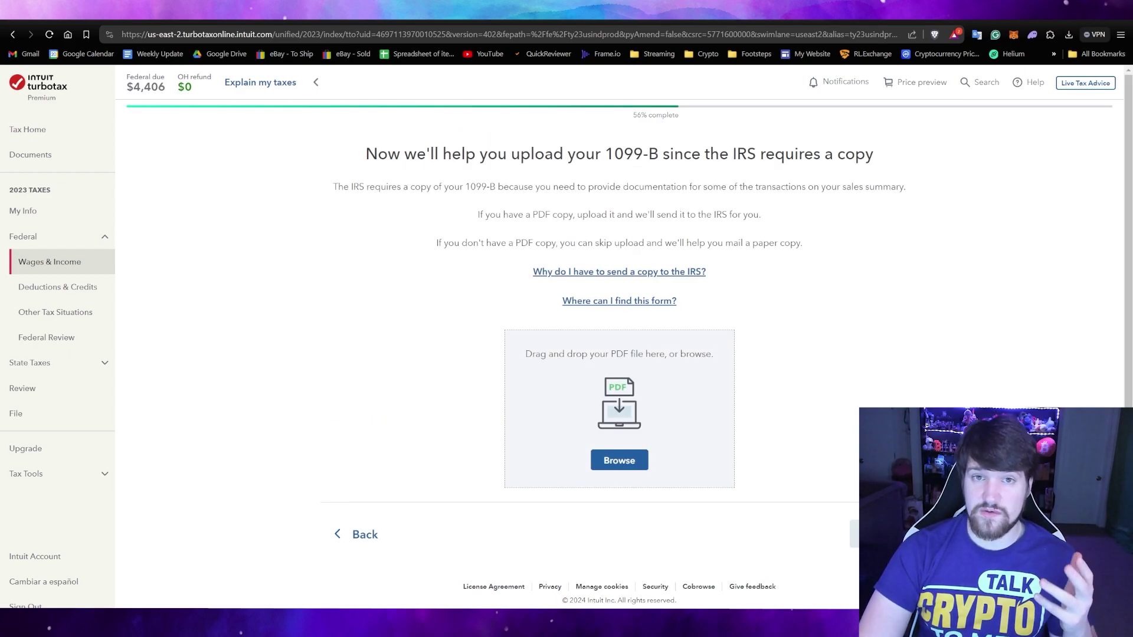
Step: Select the "Blockpit - Form 8948" PDF in the Crypto Taxes 2023 folder for the 1099-B upload
{"action": "key", "text": "alt+Tab"}
{"action": "left_click", "coordinate": [175, 327]}
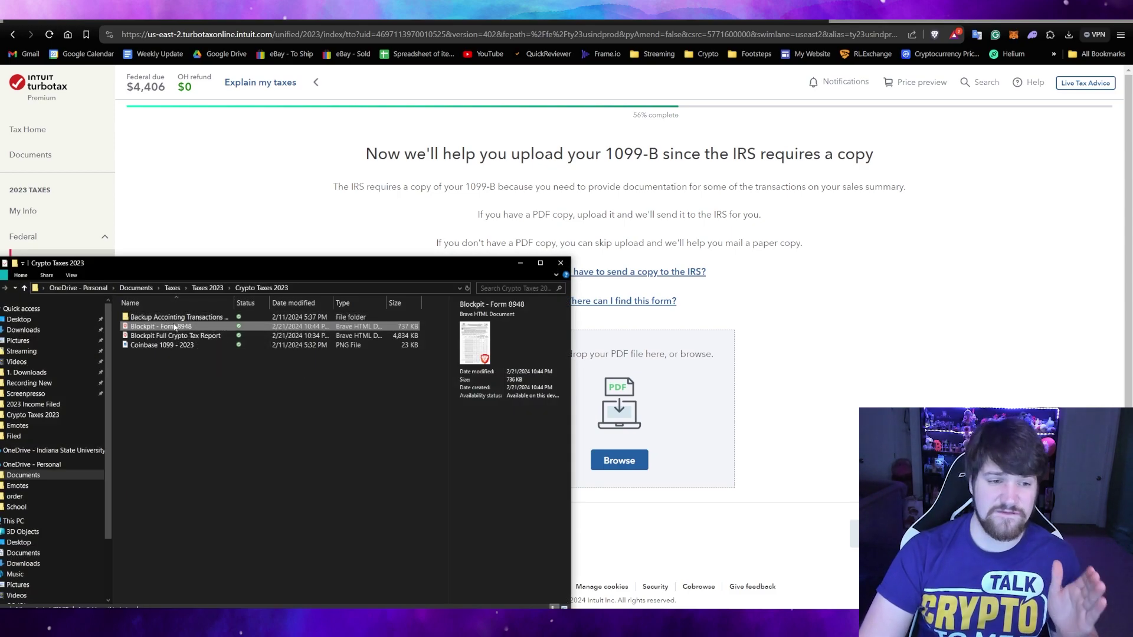